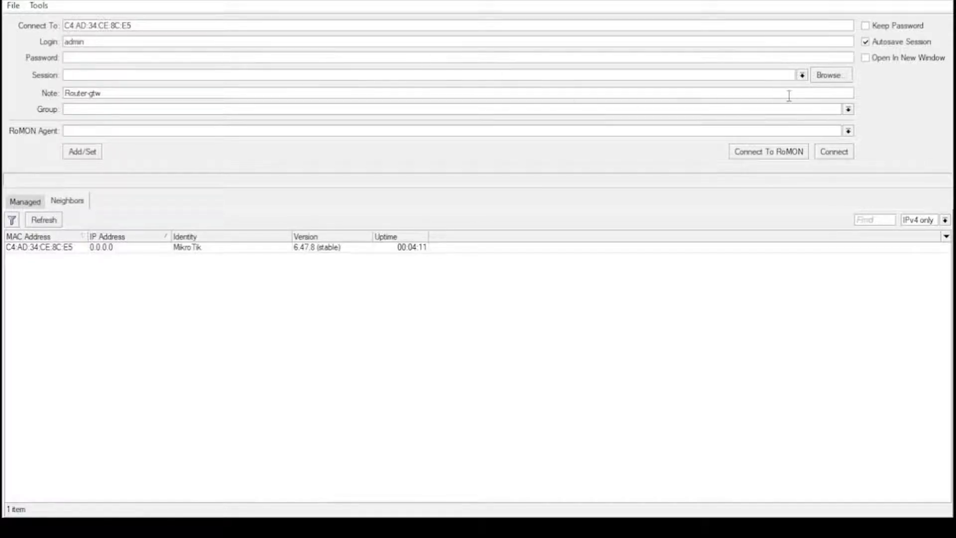
Step: Minimize the WinBox login window to reveal the gateway and DHCP router diagram
{"action": "left_click", "coordinate": [871, 1]}
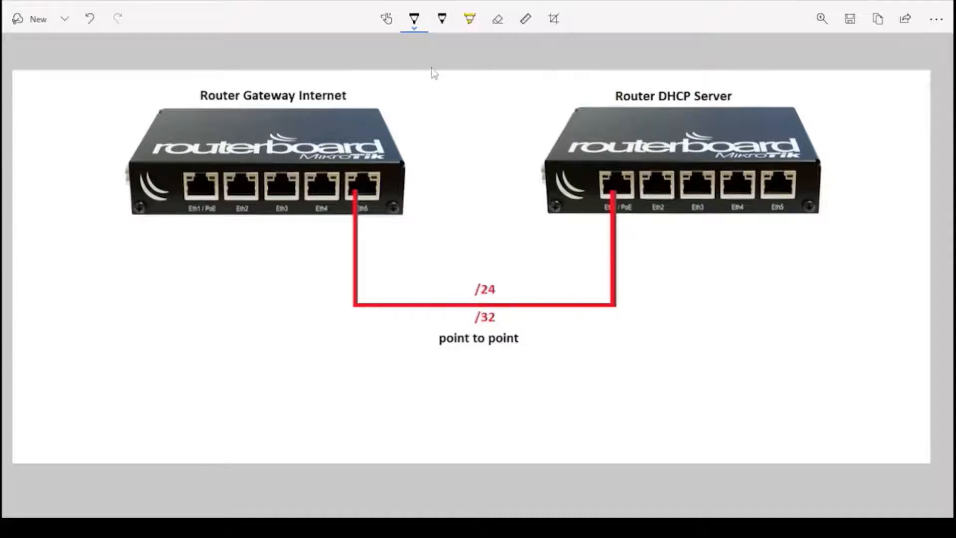
Step: Cross out /24 on the red link with the pen, leaving /32, and minimize Snip & Sketch
{"action": "mouse_move", "coordinate": [469, 282]}
{"action": "left_mouse_down"}
{"action": "mouse_move", "coordinate": [498, 299]}
{"action": "mouse_move", "coordinate": [466, 298]}
{"action": "mouse_move", "coordinate": [491, 282]}
{"action": "left_mouse_up"}
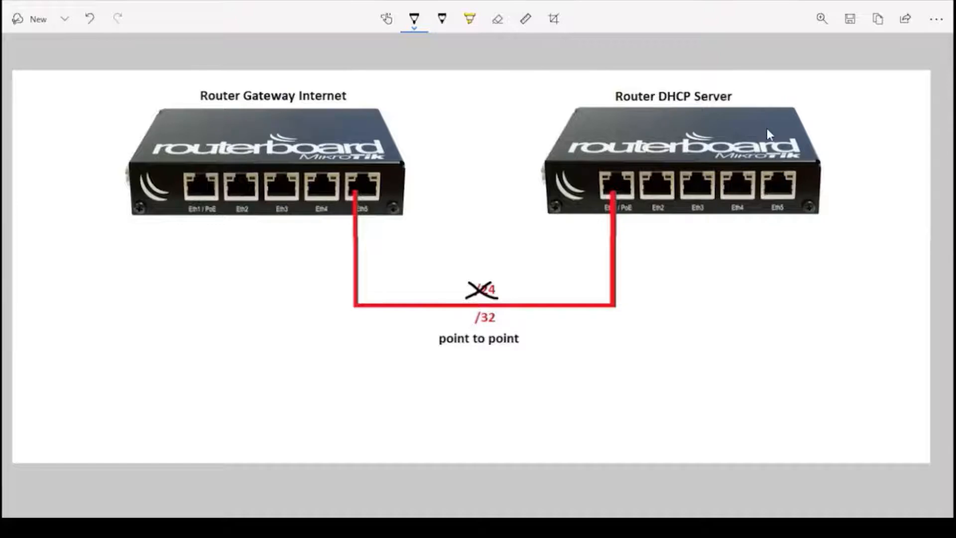
{"action": "left_click", "coordinate": [875, 2]}
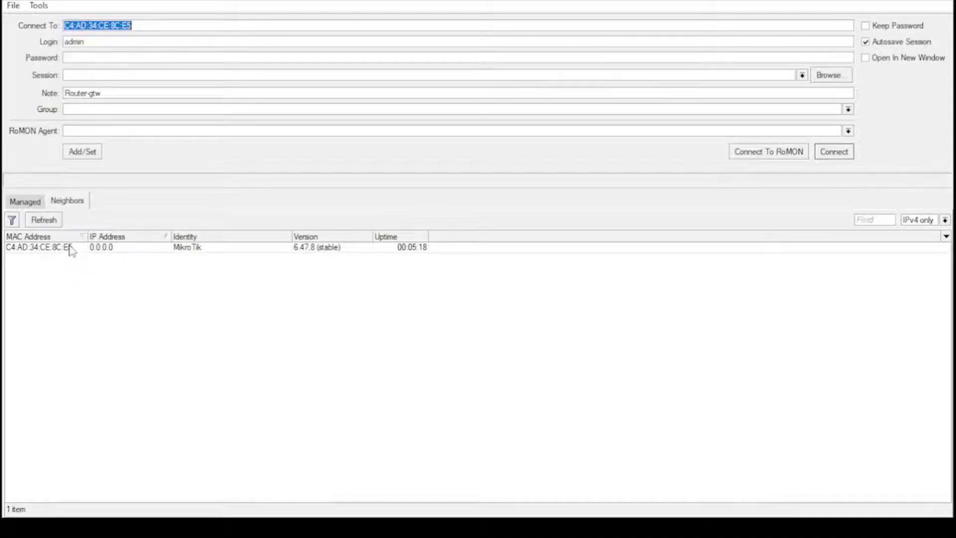
Step: Connect to the discovered MikroTik router from the Neighbors list by its MAC address
{"action": "left_click", "coordinate": [72, 251]}
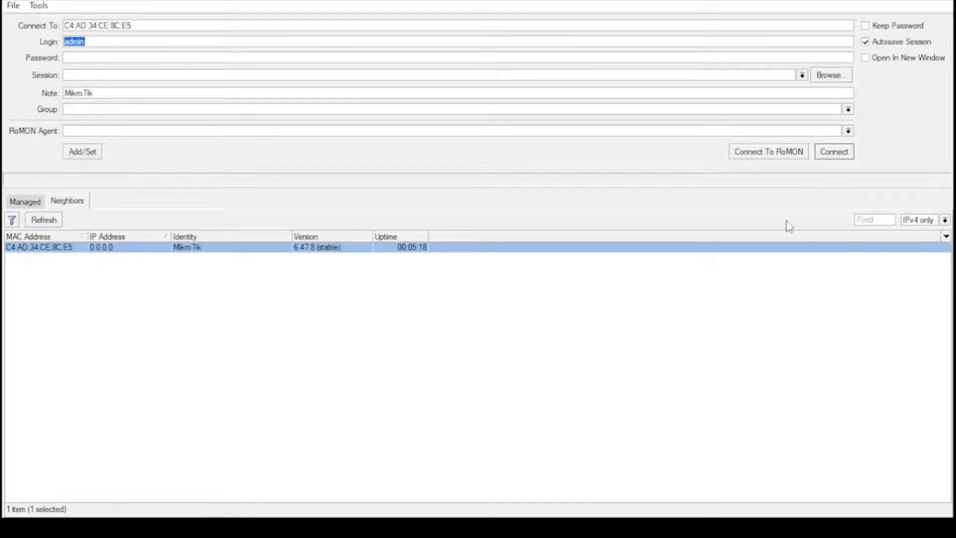
{"action": "left_click", "coordinate": [834, 152]}
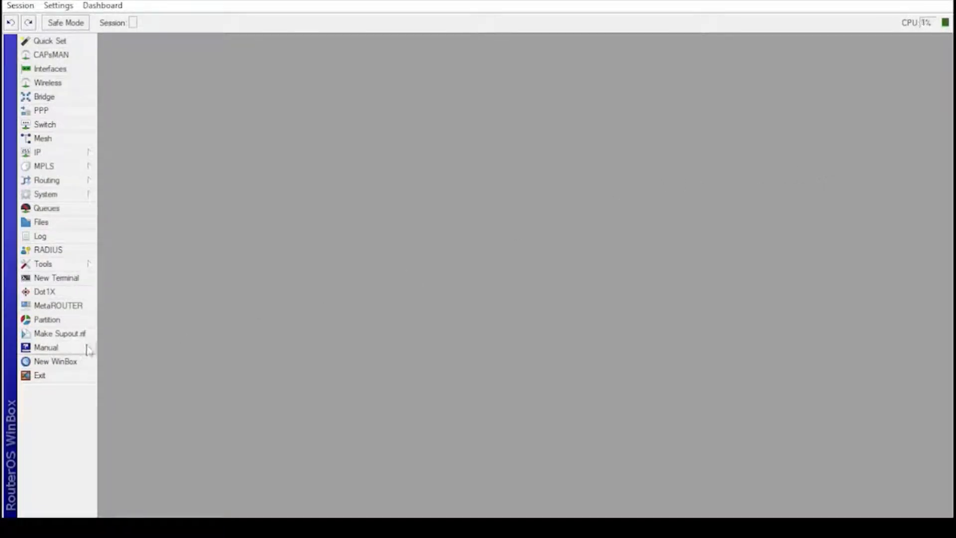
Step: Ping google.com from a router terminal, getting 2 replies with 0% loss, then close it
{"action": "left_click", "coordinate": [70, 280]}
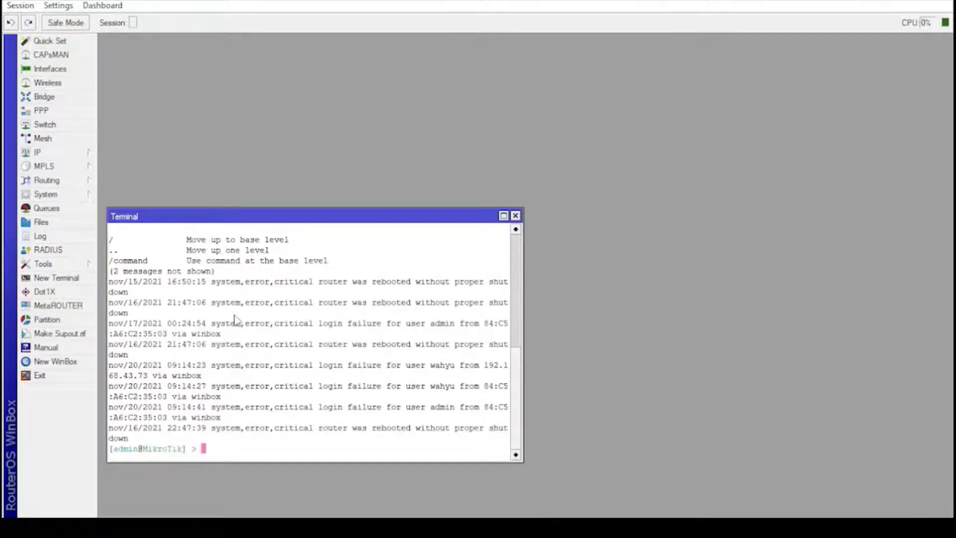
{"action": "left_click_drag", "start_coordinate": [249, 218], "coordinate": [248, 44]}
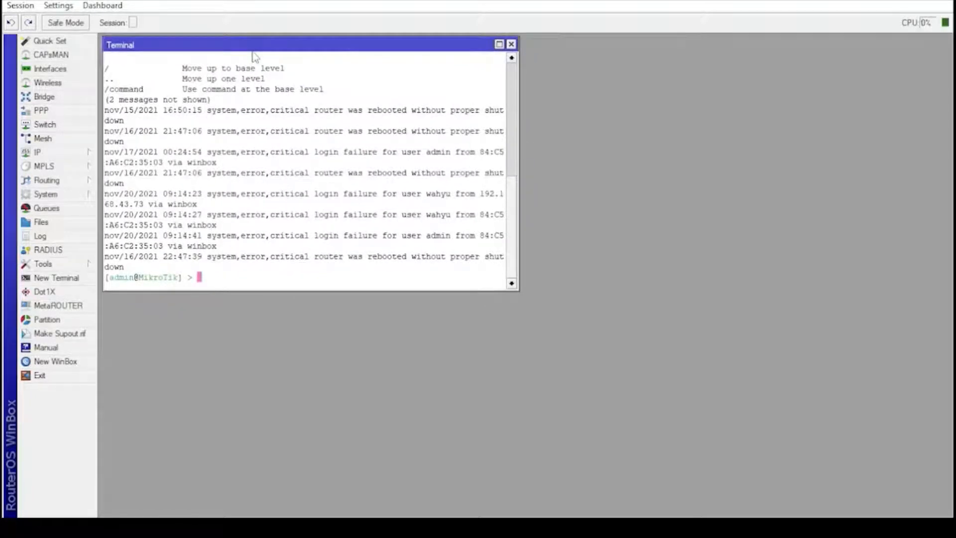
{"action": "key", "text": "ctrl+l"}
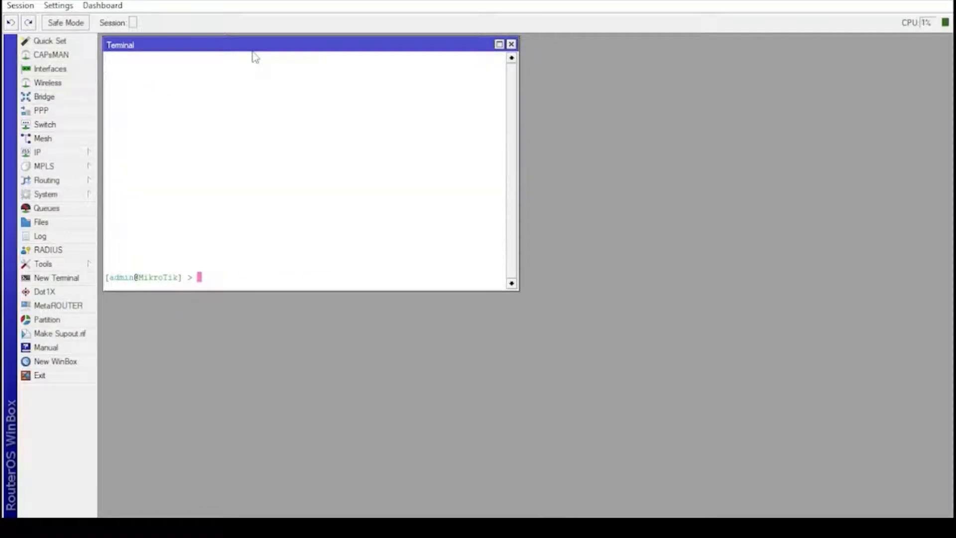
{"action": "type", "text": "ping google.com"}
{"action": "key", "text": "Return"}
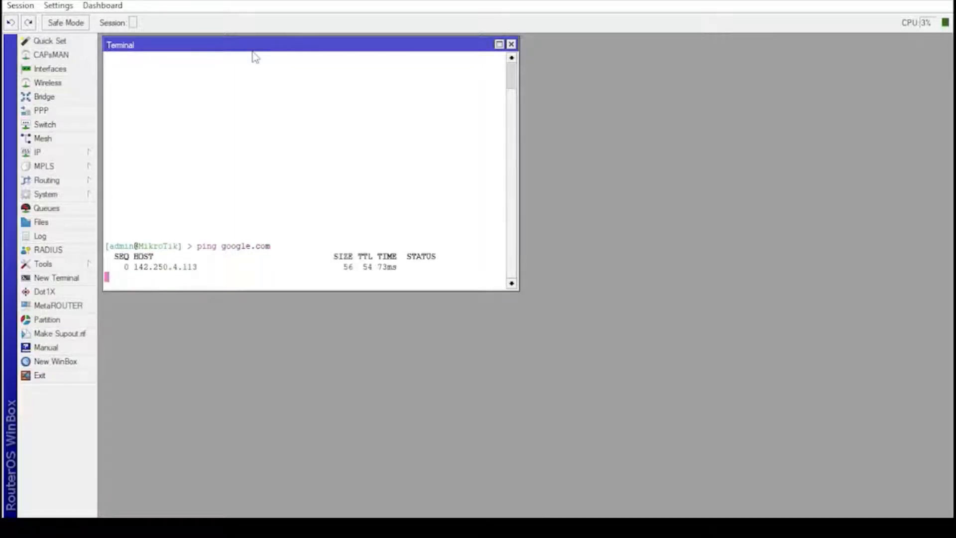
{"action": "key", "text": "ctrl+c"}
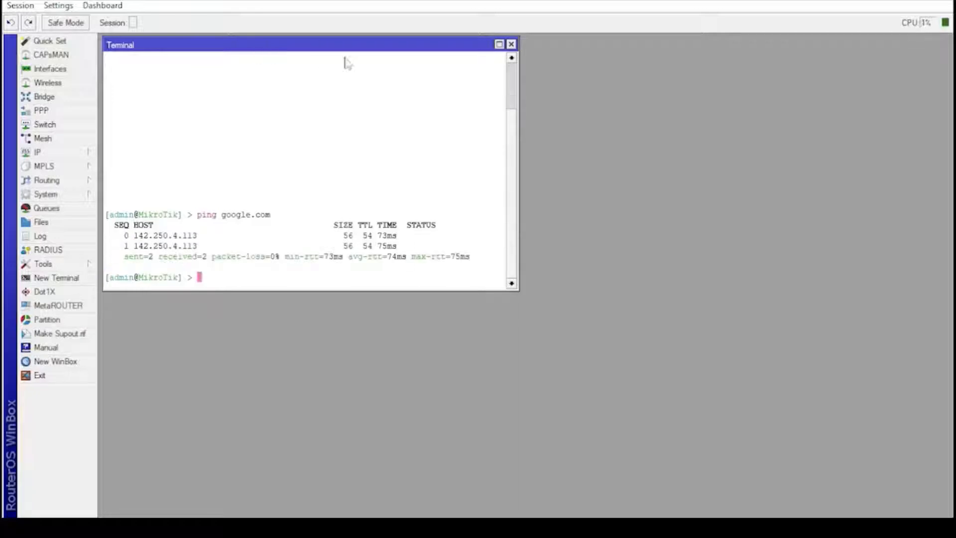
{"action": "left_click", "coordinate": [511, 45]}
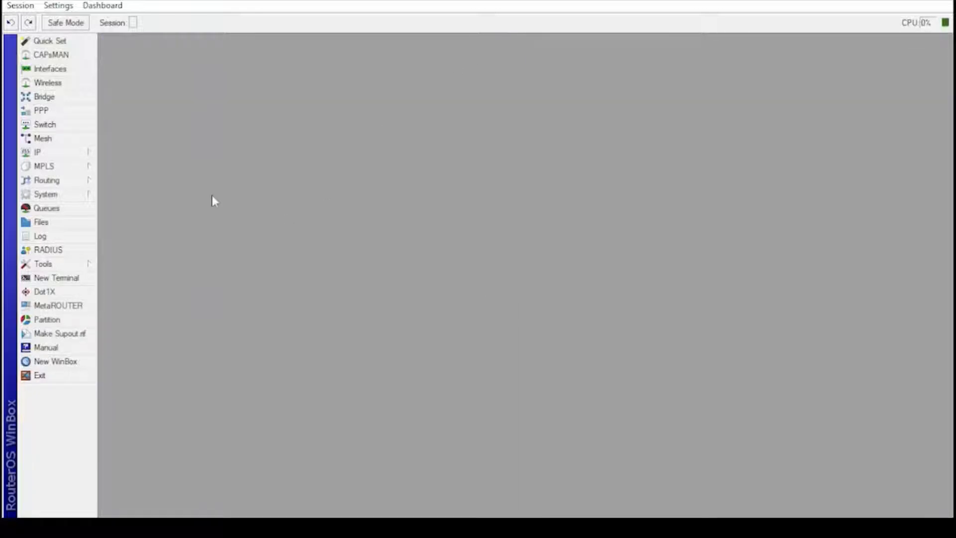
Step: Add IP address 10.1.2.3/32 with network 10.1.2.4 on ether5
{"action": "left_click", "coordinate": [75, 155]}
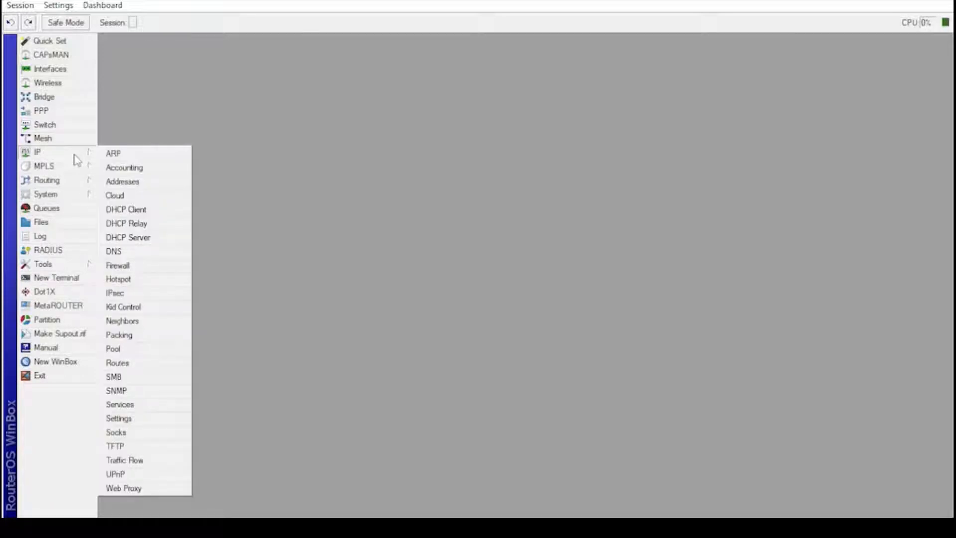
{"action": "left_click", "coordinate": [124, 185]}
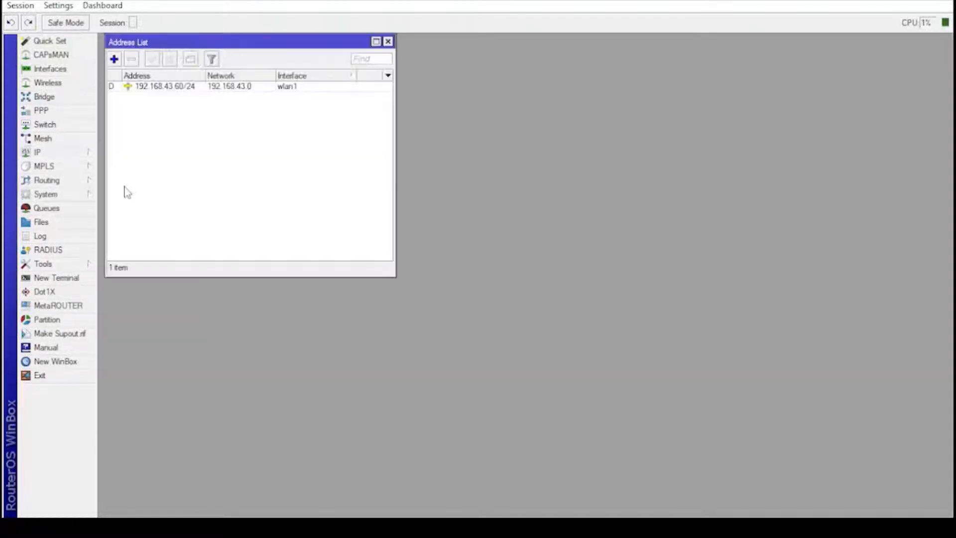
{"action": "left_click", "coordinate": [114, 60]}
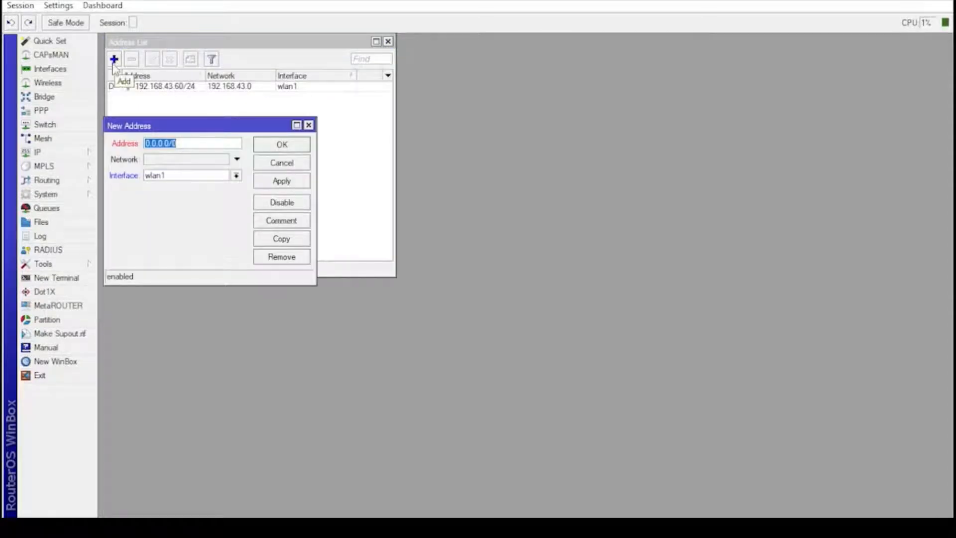
{"action": "type", "text": "1"}
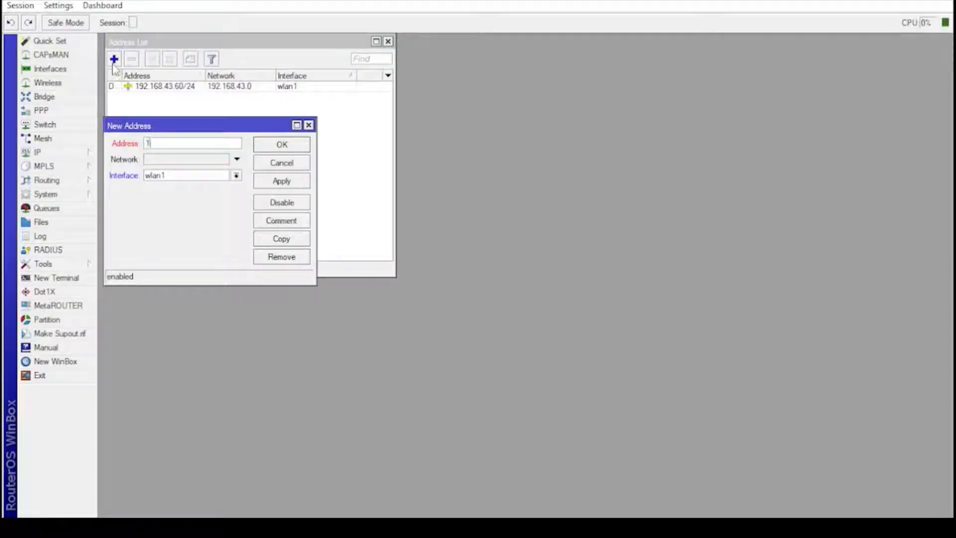
{"action": "type", "text": "0.1.2.3"}
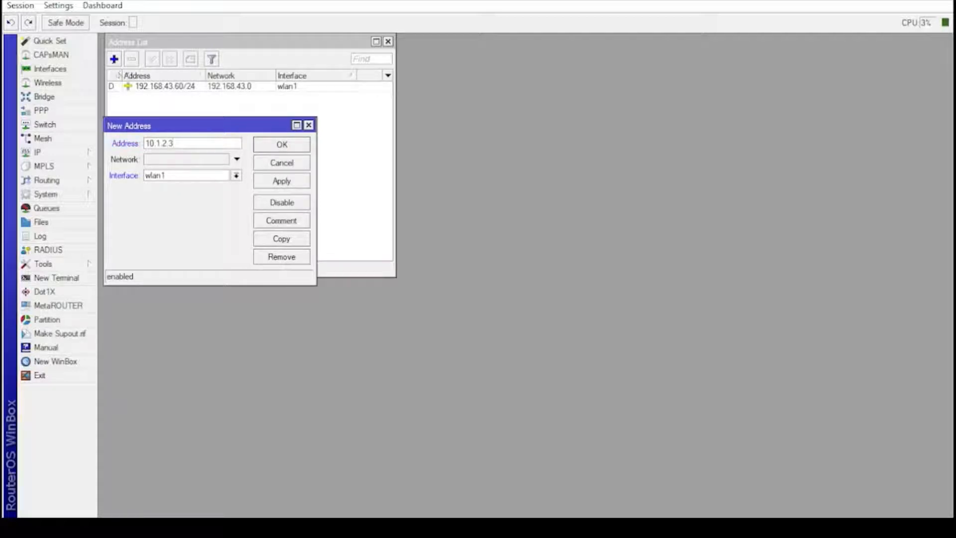
{"action": "type", "text": "/32"}
{"action": "left_click", "coordinate": [181, 160]}
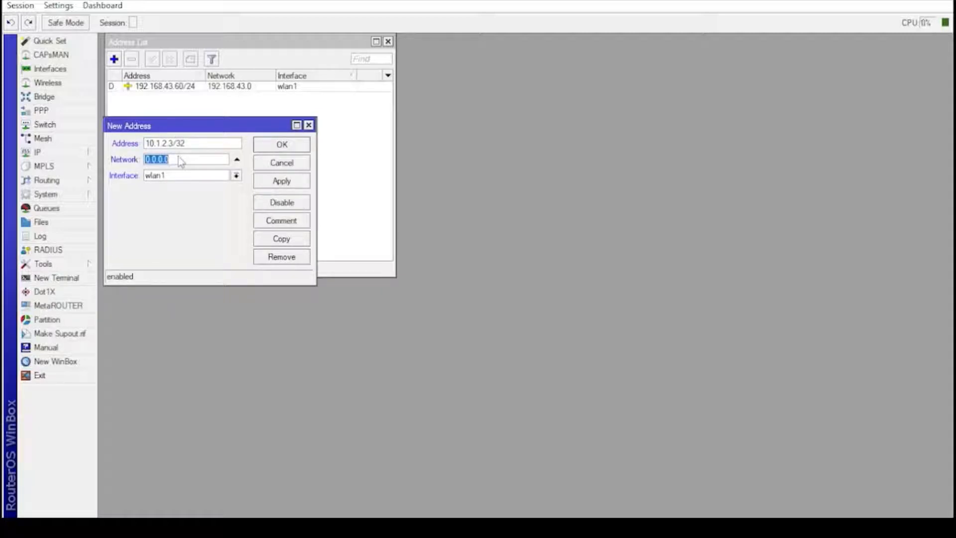
{"action": "type", "text": "10.1.2.4"}
{"action": "left_click", "coordinate": [237, 175]}
{"action": "left_click", "coordinate": [227, 187]}
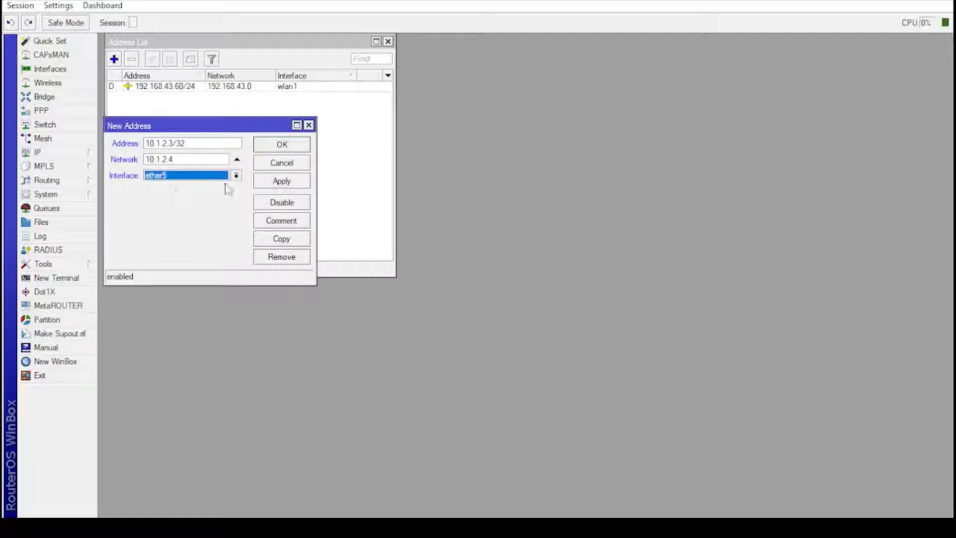
{"action": "left_click", "coordinate": [278, 183]}
{"action": "left_click", "coordinate": [274, 144]}
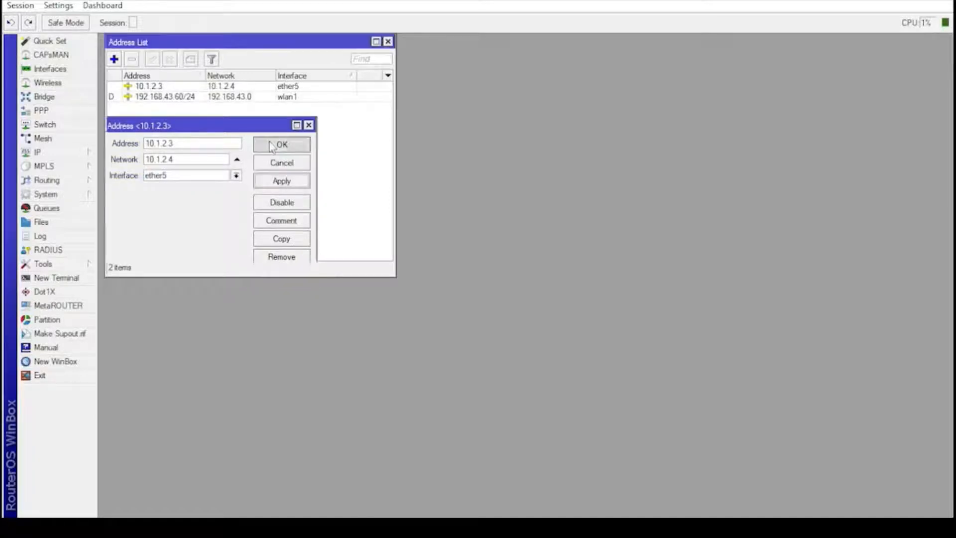
{"action": "left_click", "coordinate": [388, 42]}
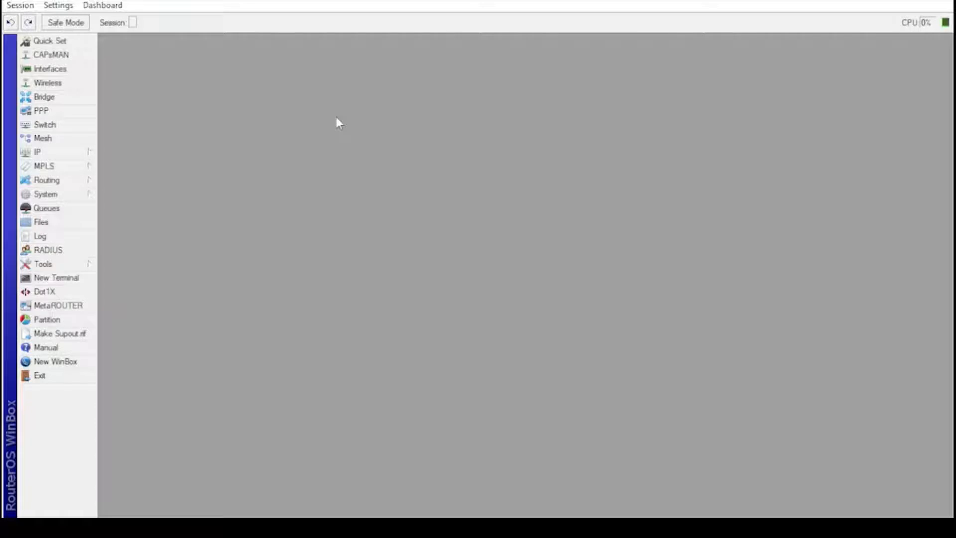
Step: Give the second router address 10.1.2.4 with network 10.1.2.3 on ether1, and open a terminal
{"action": "left_click", "coordinate": [80, 157]}
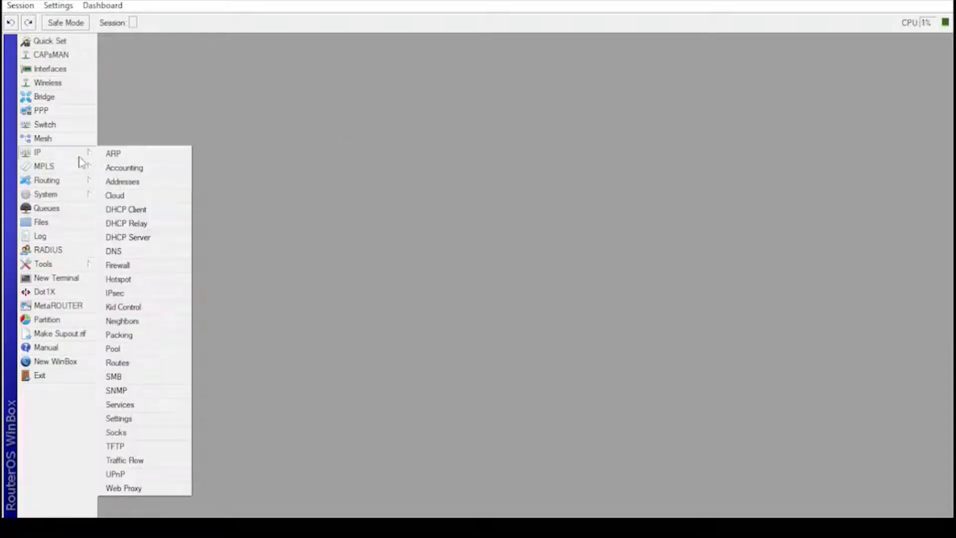
{"action": "left_click", "coordinate": [141, 182]}
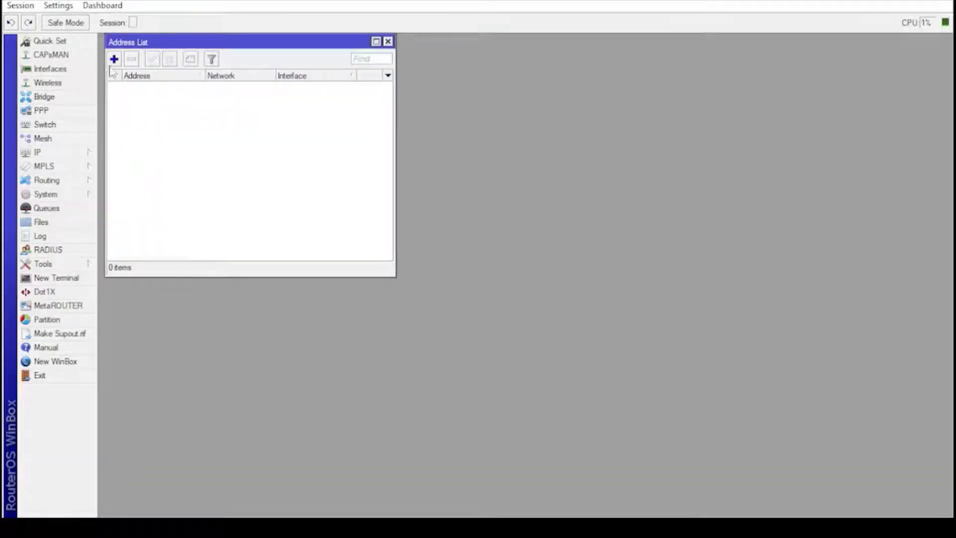
{"action": "left_click", "coordinate": [113, 59]}
{"action": "type", "text": "10.1"}
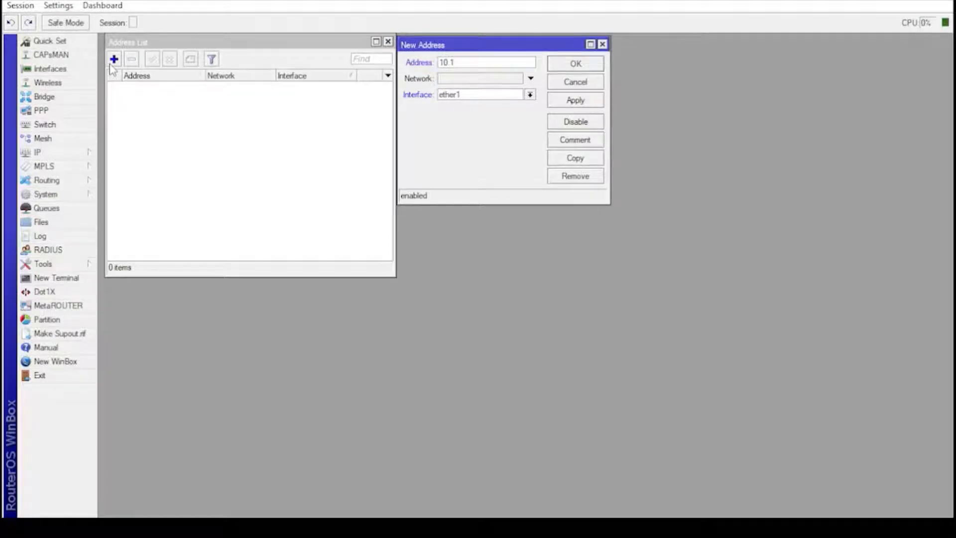
{"action": "type", "text": ".2.4"}
{"action": "key", "text": "Tab"}
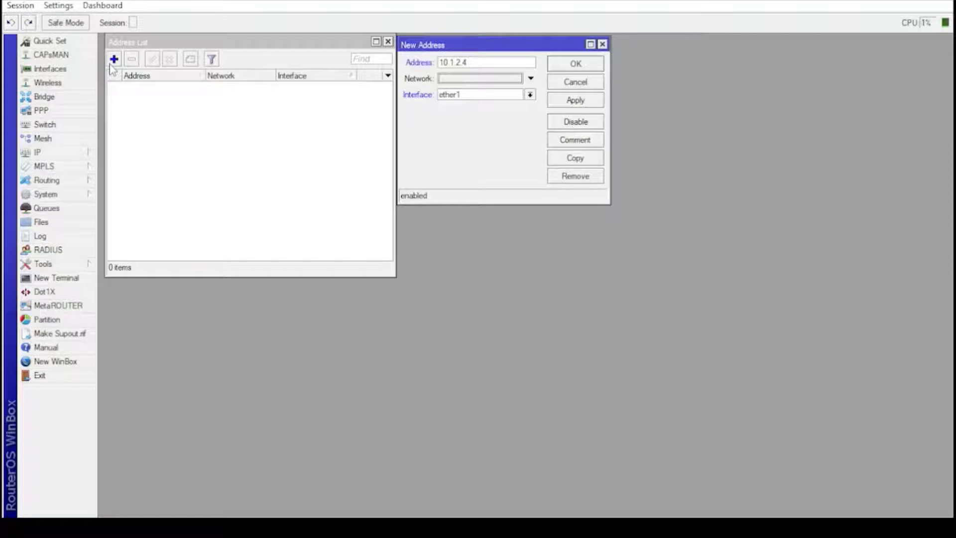
{"action": "type", "text": "10."}
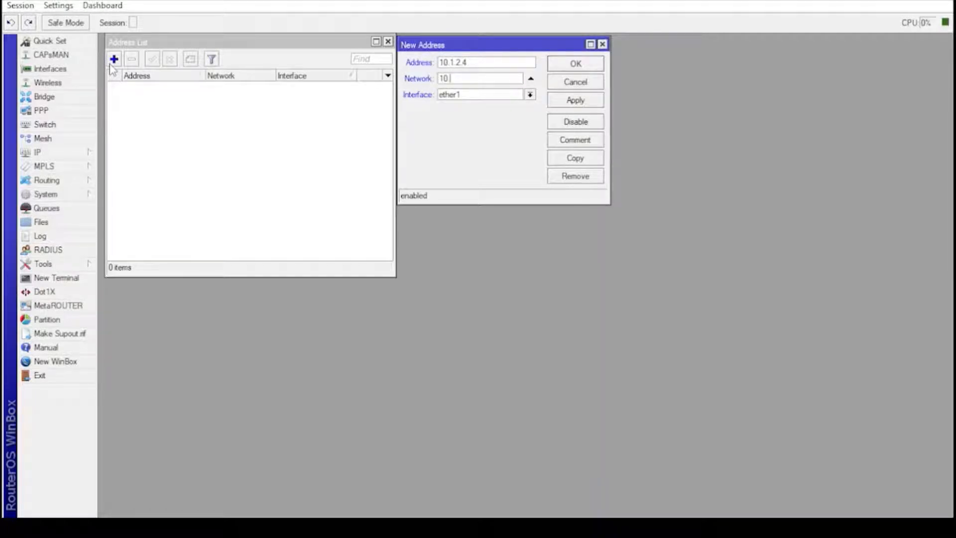
{"action": "type", "text": "1.2.3"}
{"action": "left_click", "coordinate": [581, 103]}
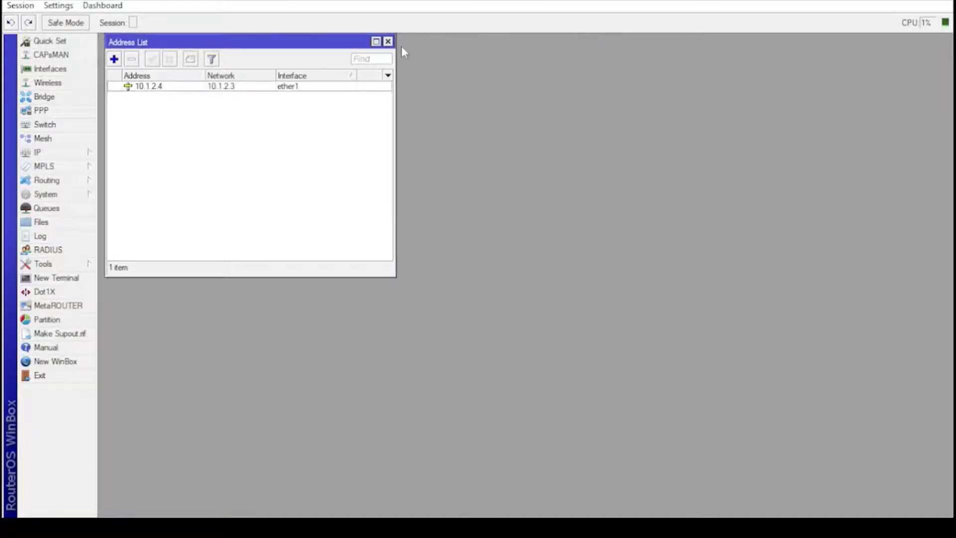
{"action": "left_click", "coordinate": [388, 41]}
{"action": "left_click", "coordinate": [44, 280]}
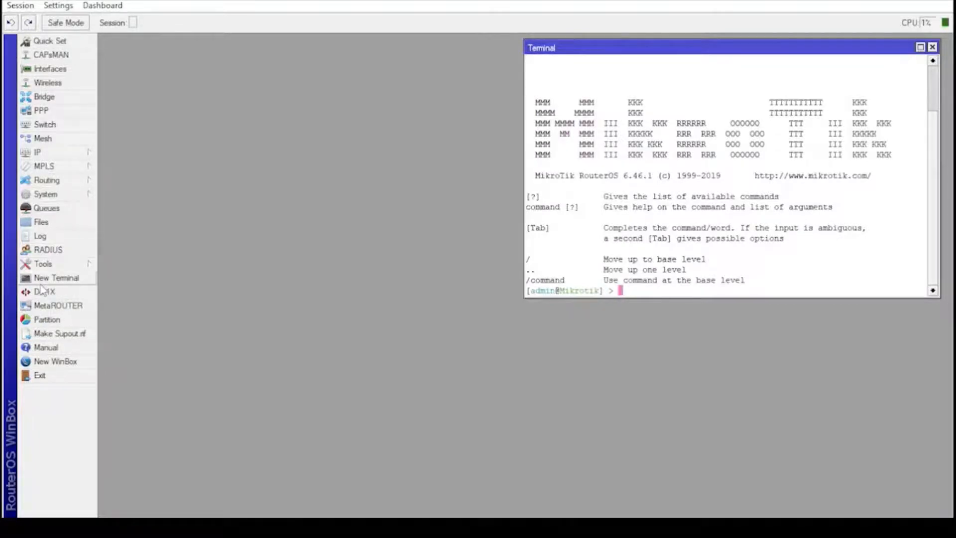
Step: Ping 10.1.2.3 from the terminal, getting a reply with 0% loss, then clear the screen
{"action": "key", "text": "ctrl+l"}
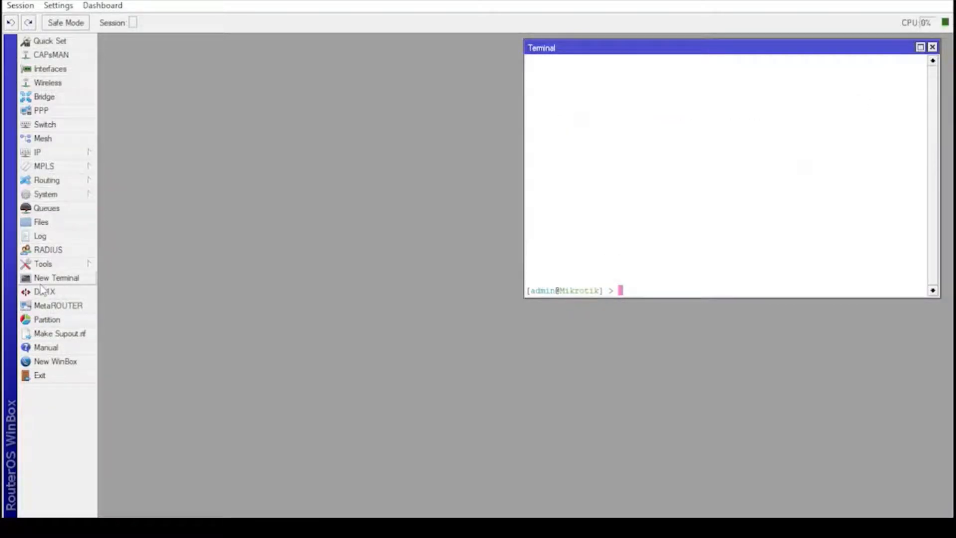
{"action": "type", "text": "ping 10"}
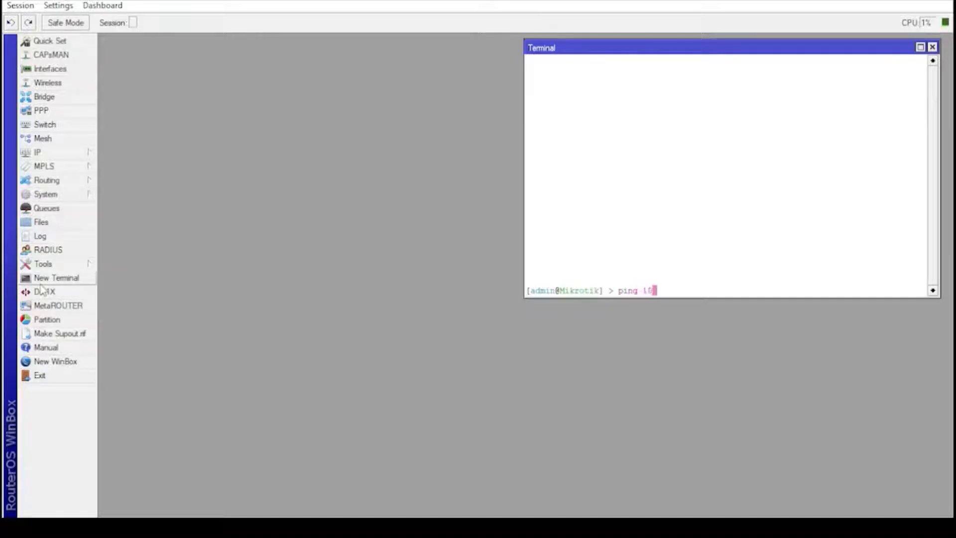
{"action": "type", "text": ".1.2.3"}
{"action": "key", "text": "Return"}
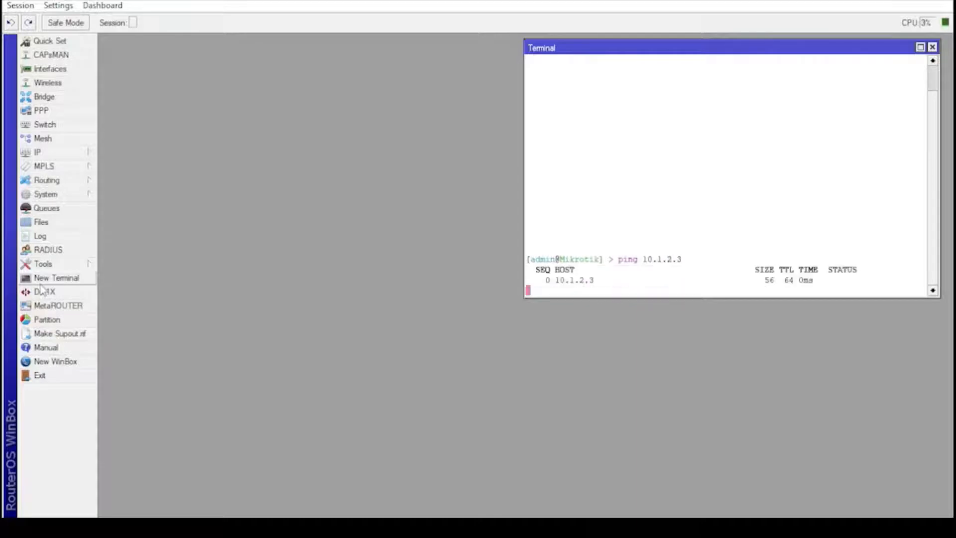
{"action": "key", "text": "ctrl+c"}
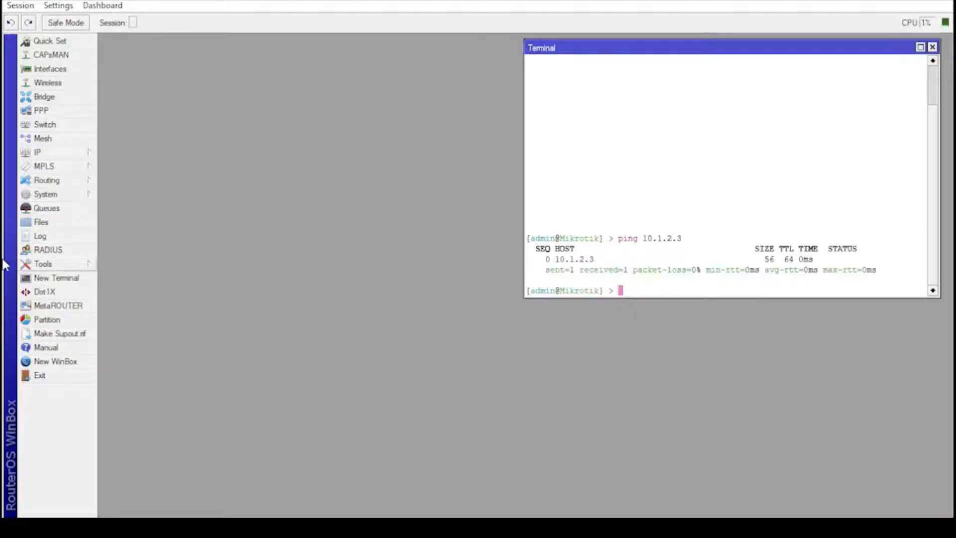
{"action": "key", "text": "ctrl+l"}
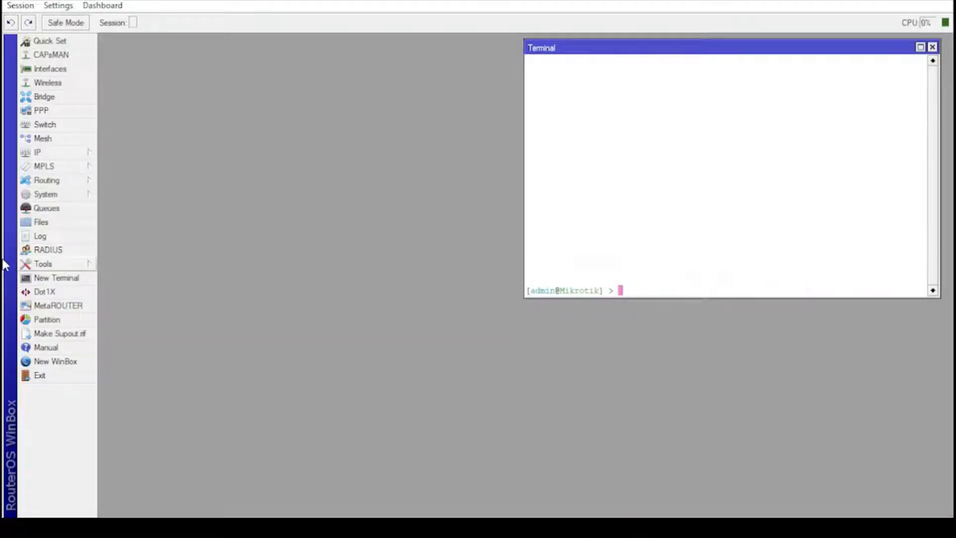
Step: Open a Telnet session to 10.1.2.3, log in as admin, and clear the banner
{"action": "left_click", "coordinate": [64, 265]}
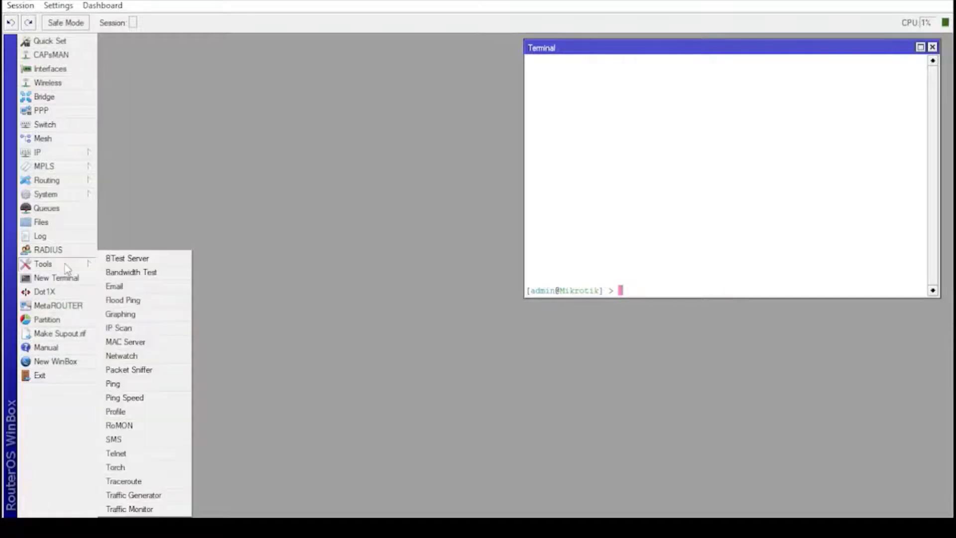
{"action": "left_click", "coordinate": [160, 453]}
{"action": "left_click_drag", "start_coordinate": [433, 204], "coordinate": [477, 55]}
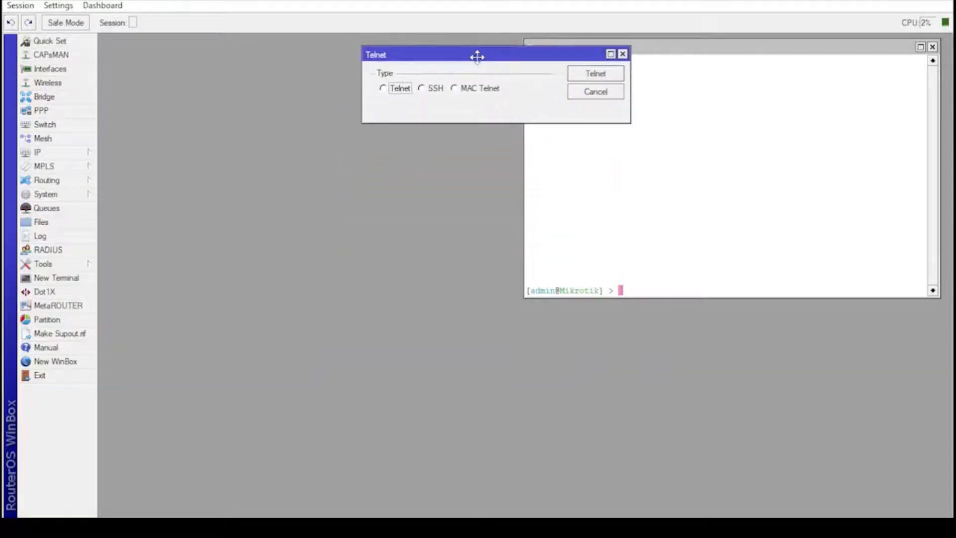
{"action": "left_click", "coordinate": [391, 94]}
{"action": "left_click_drag", "start_coordinate": [459, 107], "coordinate": [407, 111]}
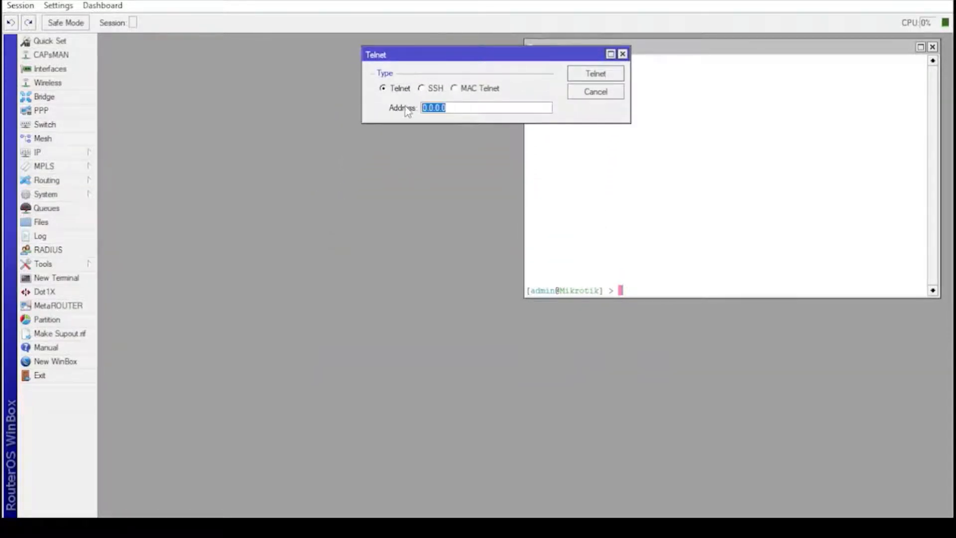
{"action": "type", "text": "10.1.2.3"}
{"action": "key", "text": "Return"}
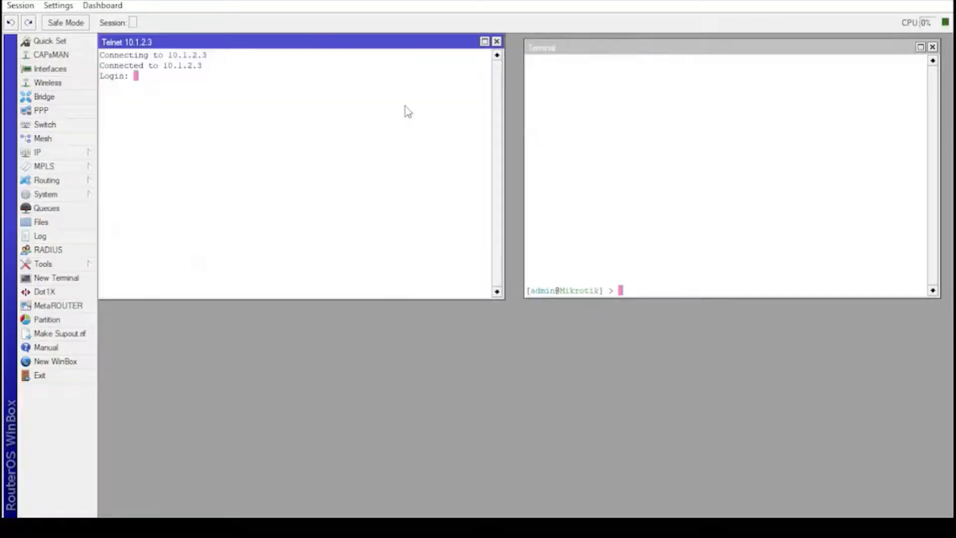
{"action": "type", "text": "admin"}
{"action": "key", "text": "Return"}
{"action": "key", "text": "Return"}
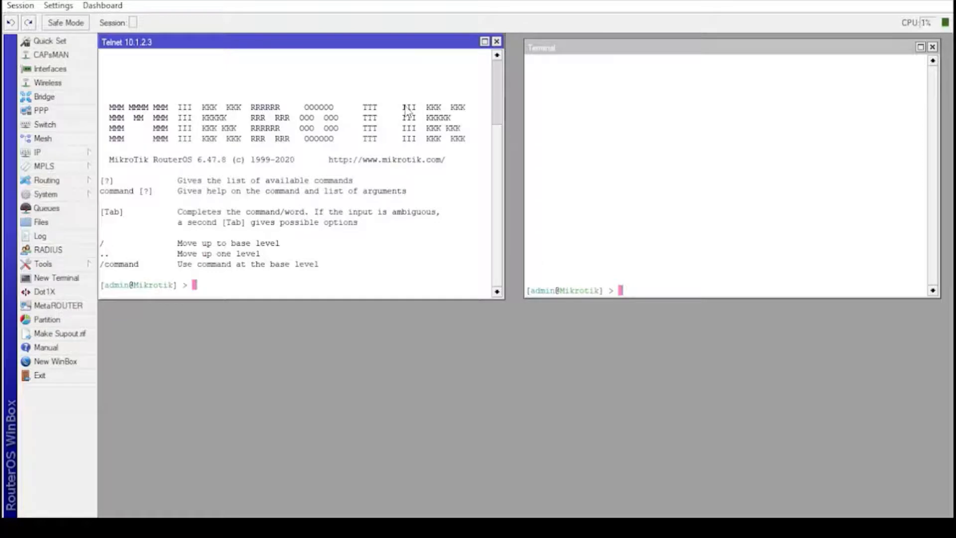
{"action": "key", "text": "ctrl+l"}
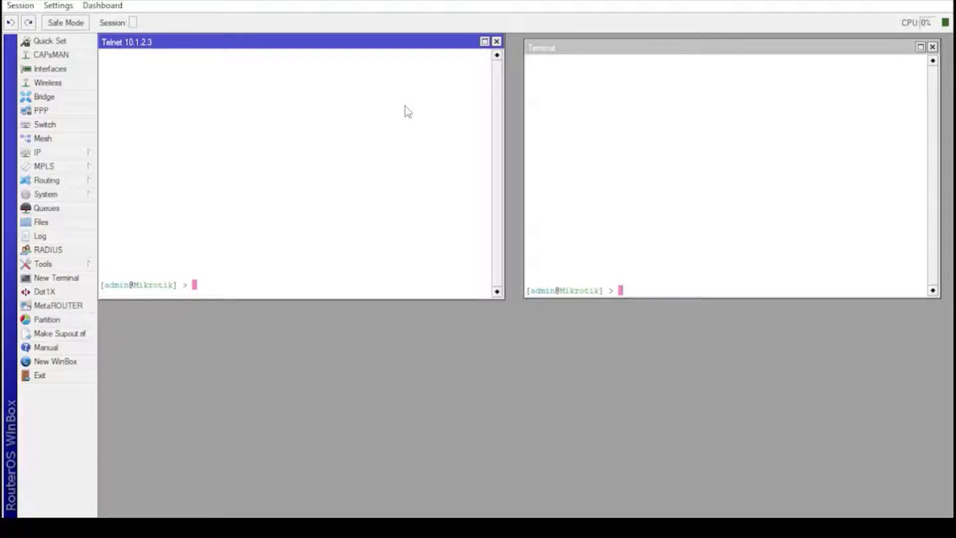
Step: Rename the Telnet router Router-gtw-internet and the local router Router-dhcp with /sy id se na=
{"action": "type", "text": "/sy id se na=Router-gt"}
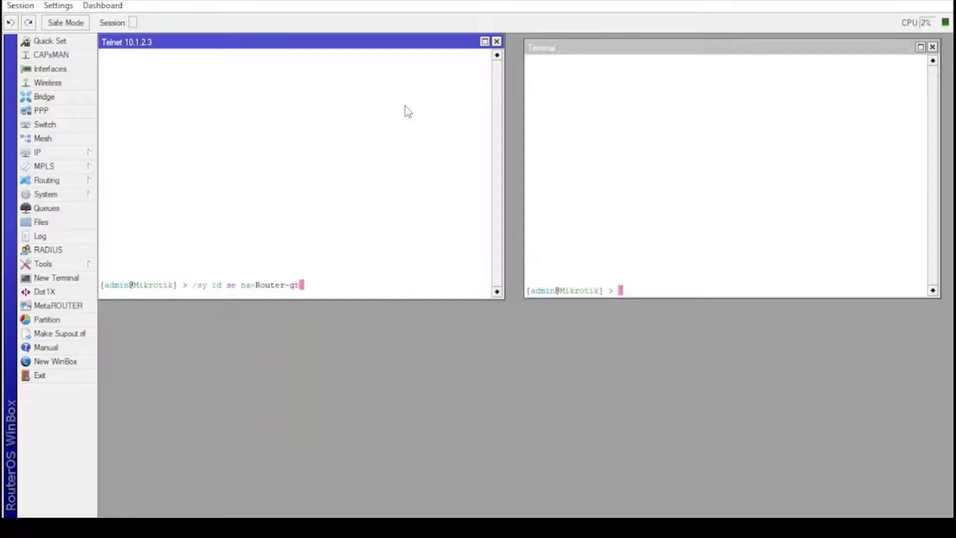
{"action": "type", "text": "w-internet"}
{"action": "key", "text": "Return"}
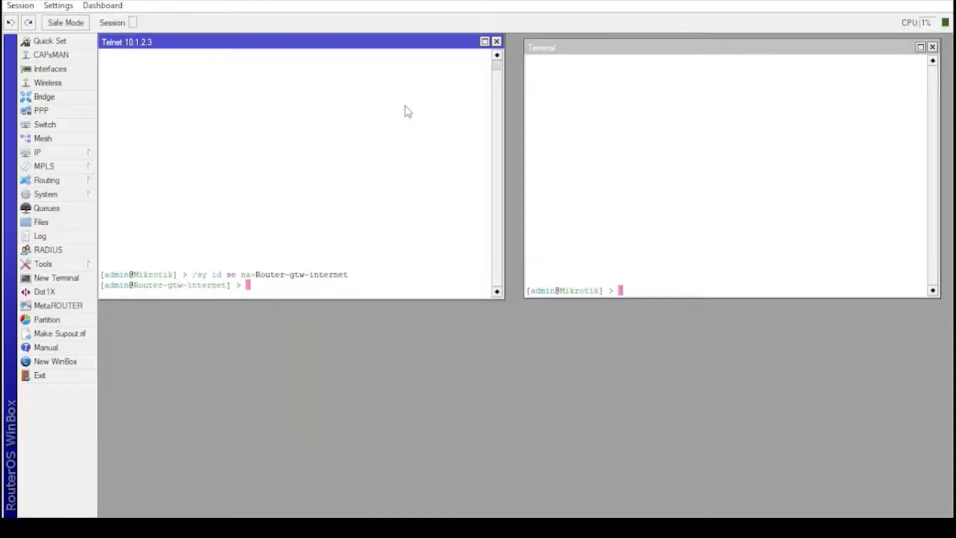
{"action": "left_click", "coordinate": [643, 293]}
{"action": "type", "text": "/s"}
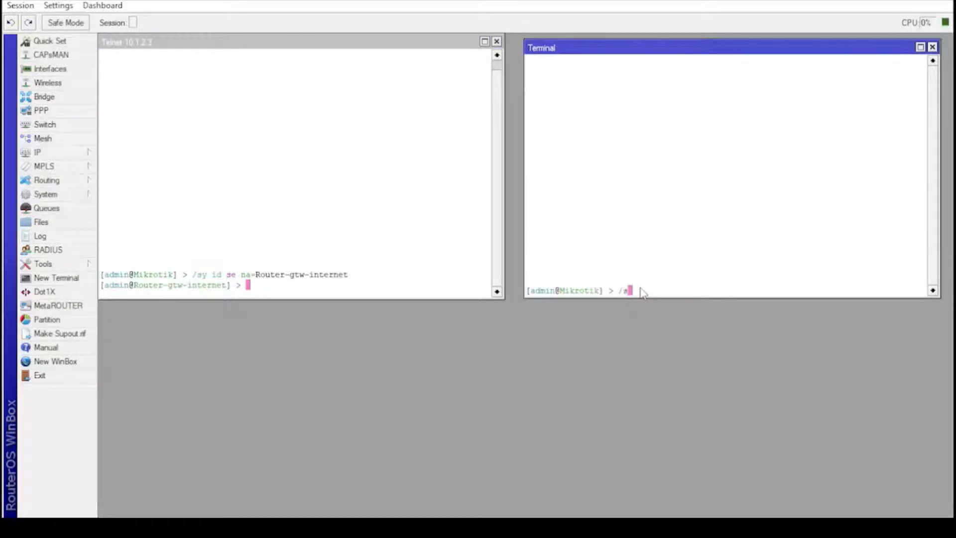
{"action": "type", "text": "y id se na=Router-dhcp"}
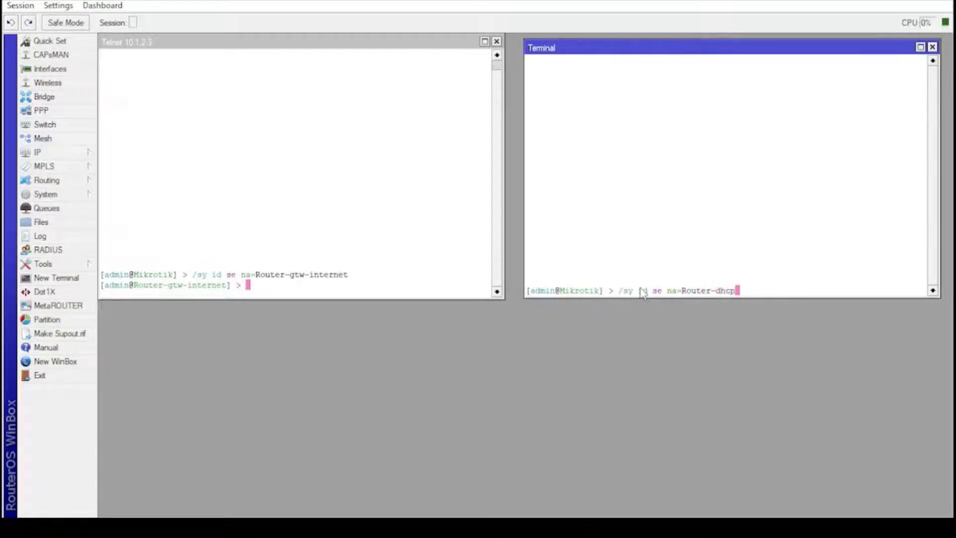
{"action": "key", "text": "Return"}
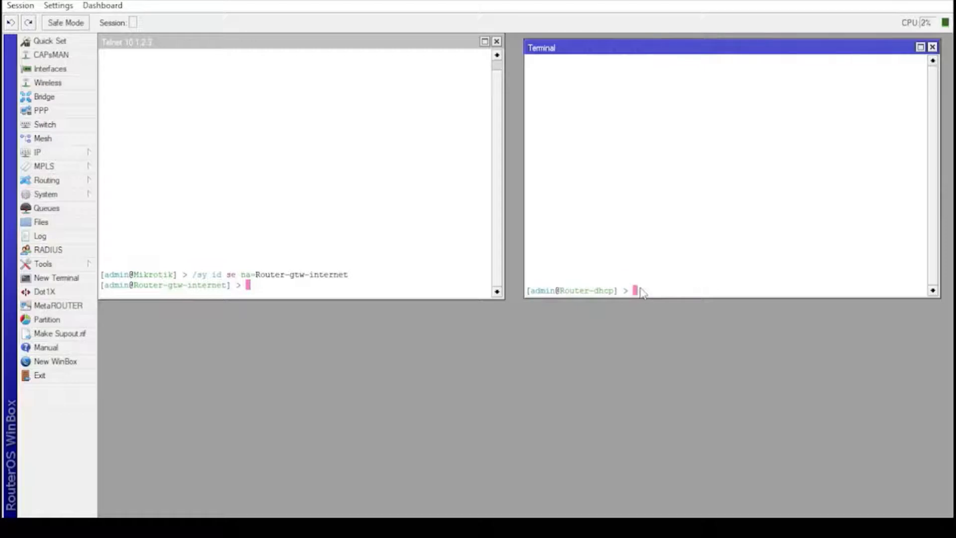
{"action": "left_click", "coordinate": [311, 293]}
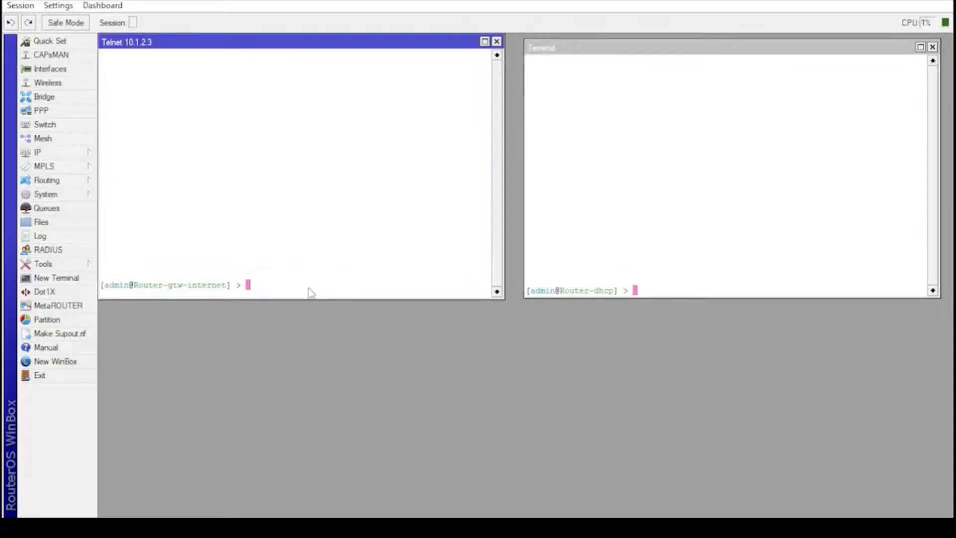
Step: Ping 10.1.2.4 from Router-gtw-internet and 10.1.2.3 from Router-dhcp, then stop both pings
{"action": "type", "text": "ping 10.1.2.4"}
{"action": "key", "text": "Return"}
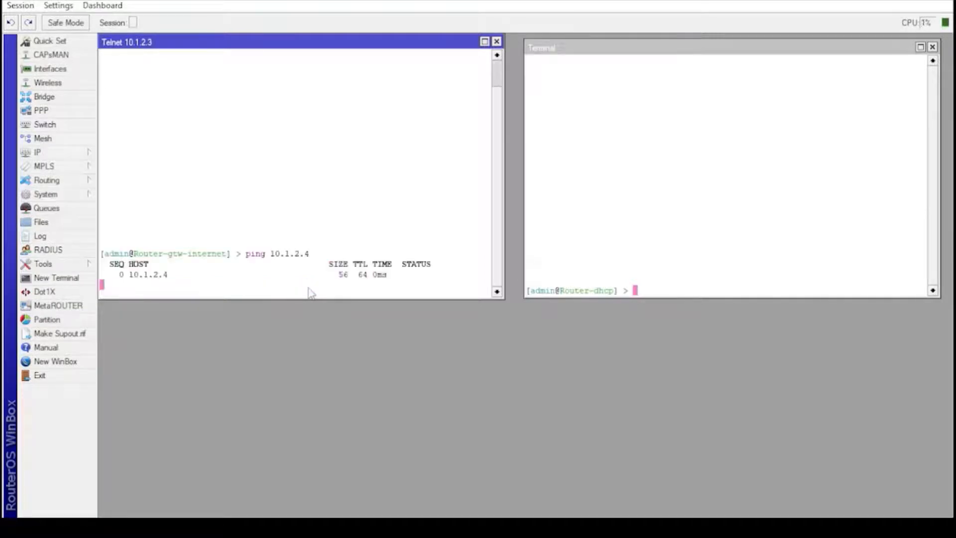
{"action": "left_click", "coordinate": [647, 292]}
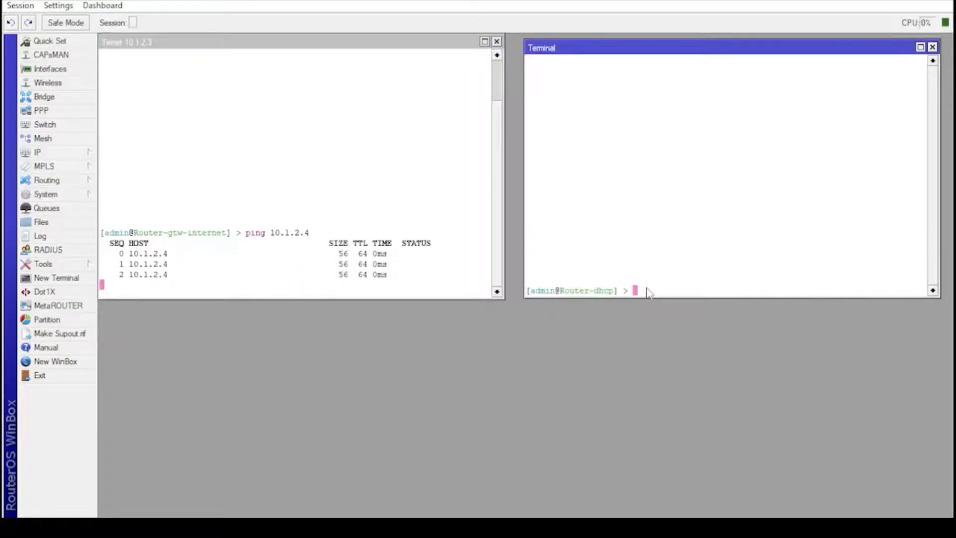
{"action": "key", "text": "Return"}
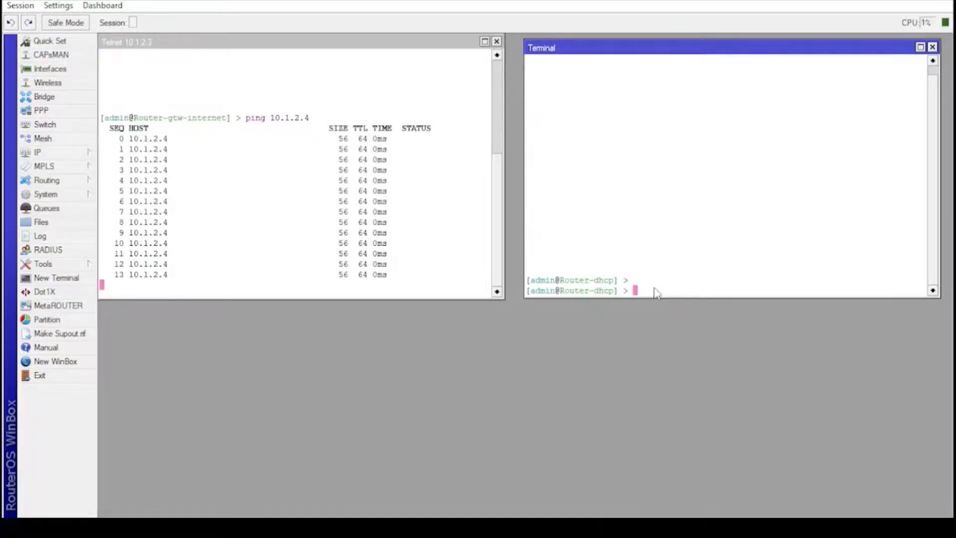
{"action": "type", "text": "ping "}
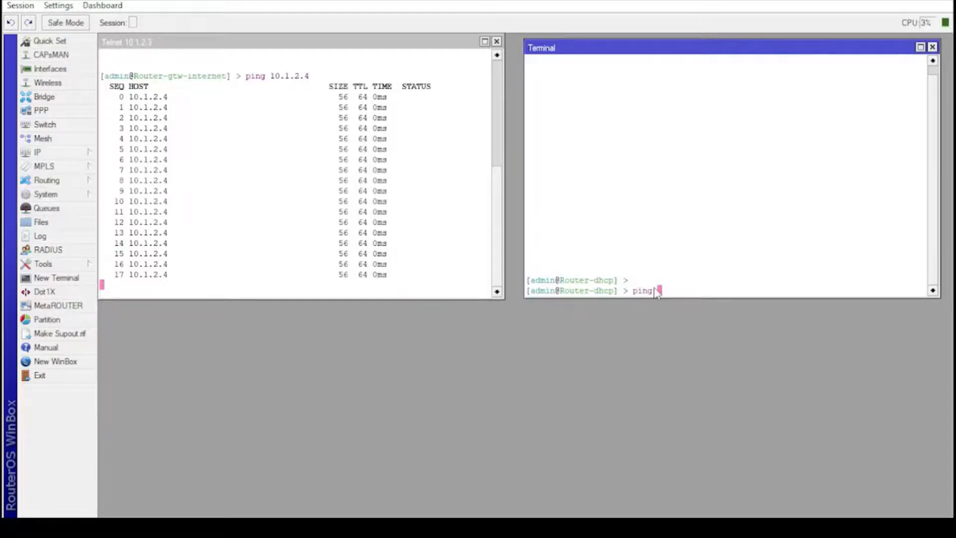
{"action": "type", "text": "1"}
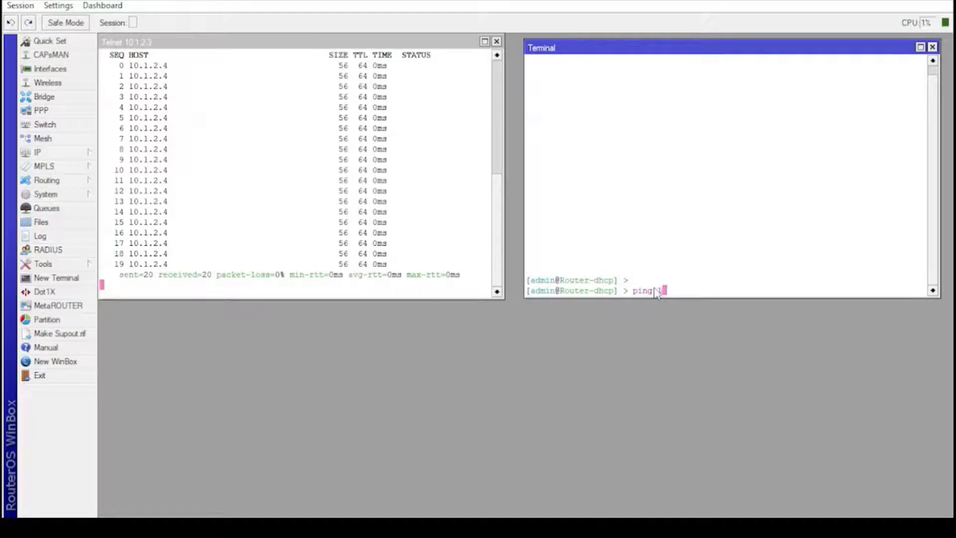
{"action": "type", "text": "0.1.2."}
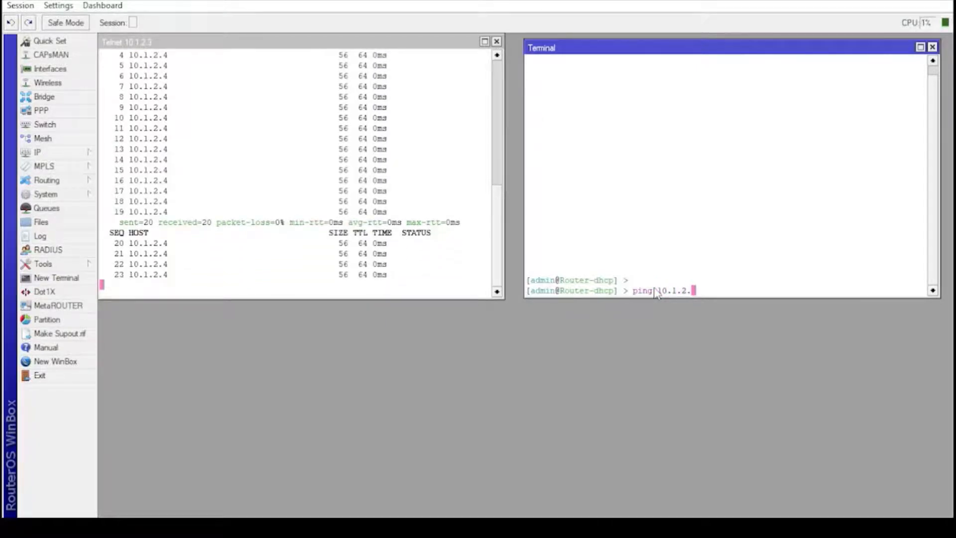
{"action": "type", "text": "3"}
{"action": "key", "text": "Return"}
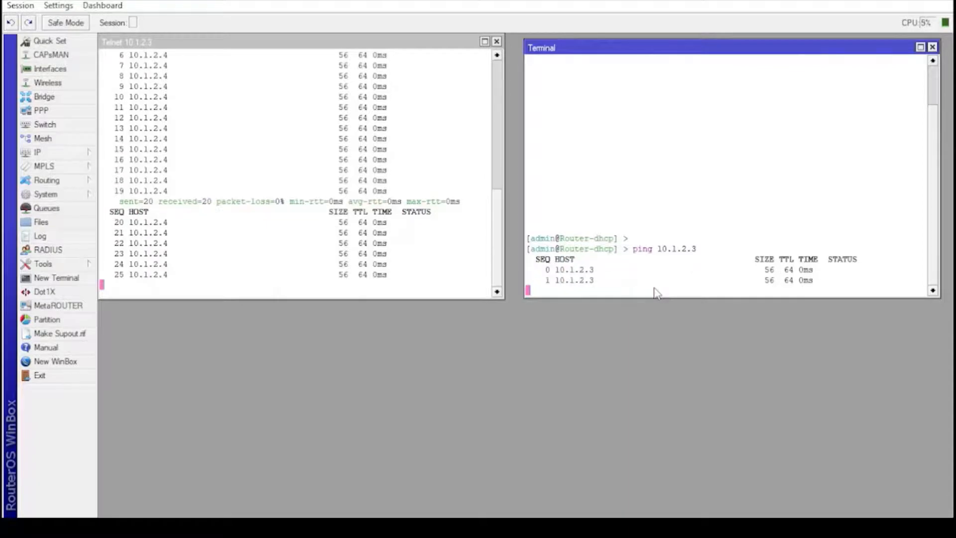
{"action": "key", "text": "ctrl+c"}
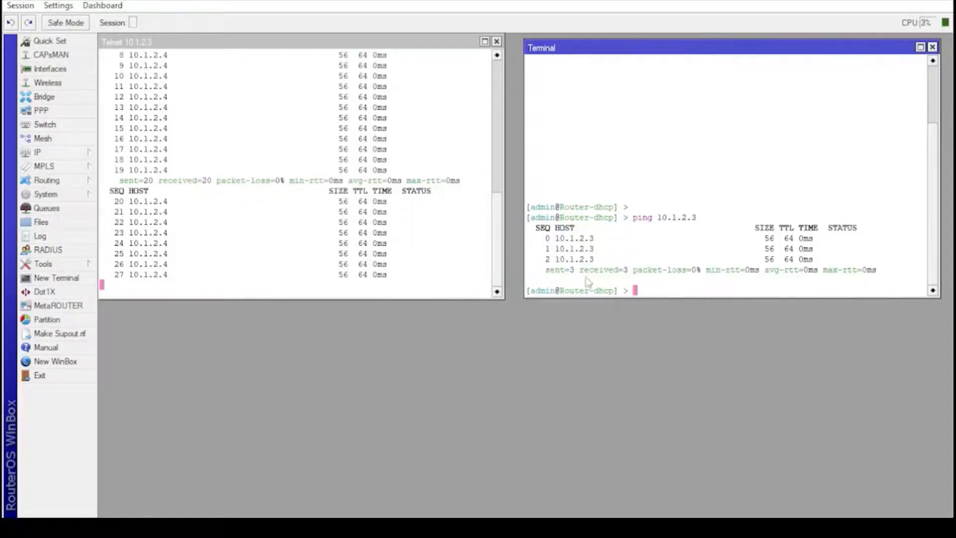
{"action": "left_click", "coordinate": [424, 280]}
{"action": "key", "text": "ctrl+c"}
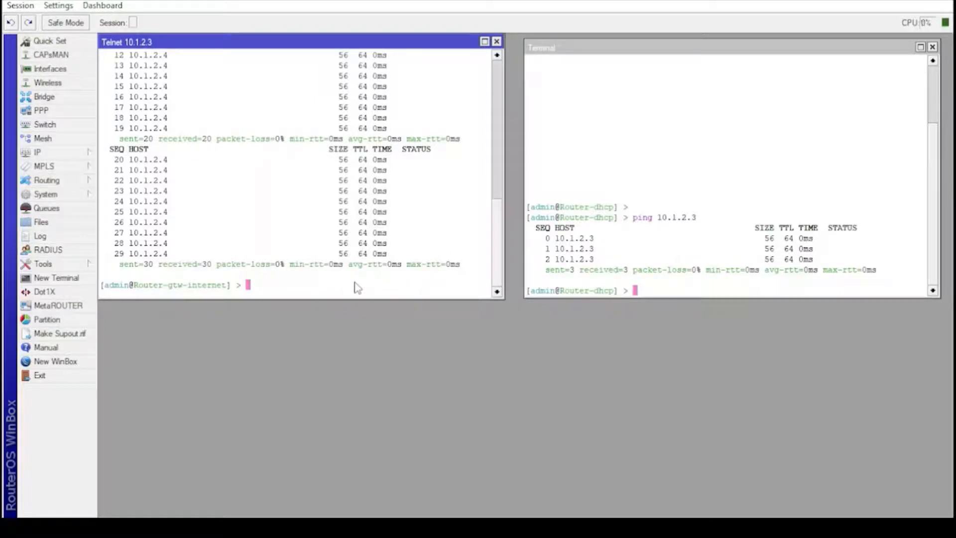
Step: Flood-ping 10.1.2.4 from the Router-gtw-internet Telnet session with /tool flood-ping
{"action": "type", "text": "/too flo"}
{"action": "key", "text": "Tab"}
{"action": "key", "text": "Return"}
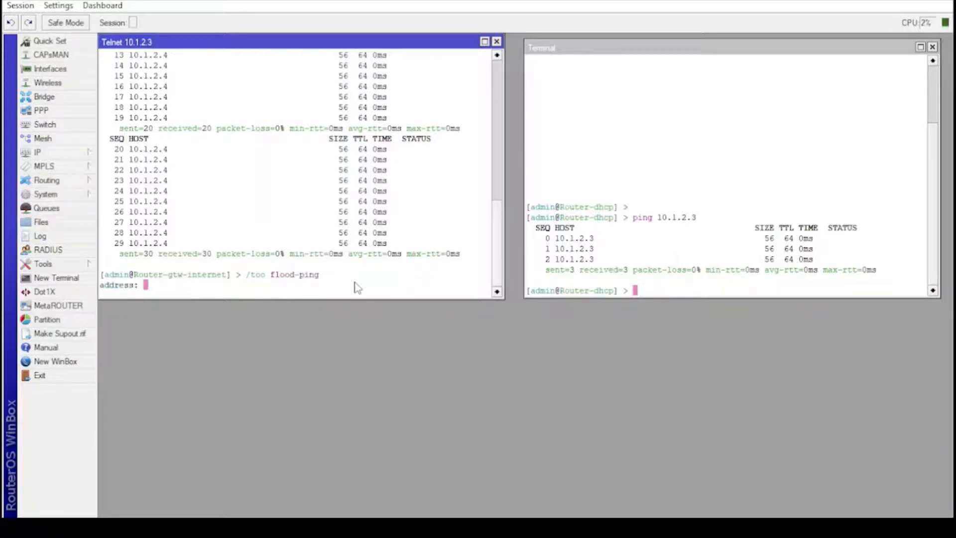
{"action": "type", "text": "10.1.2.4"}
{"action": "key", "text": "Return"}
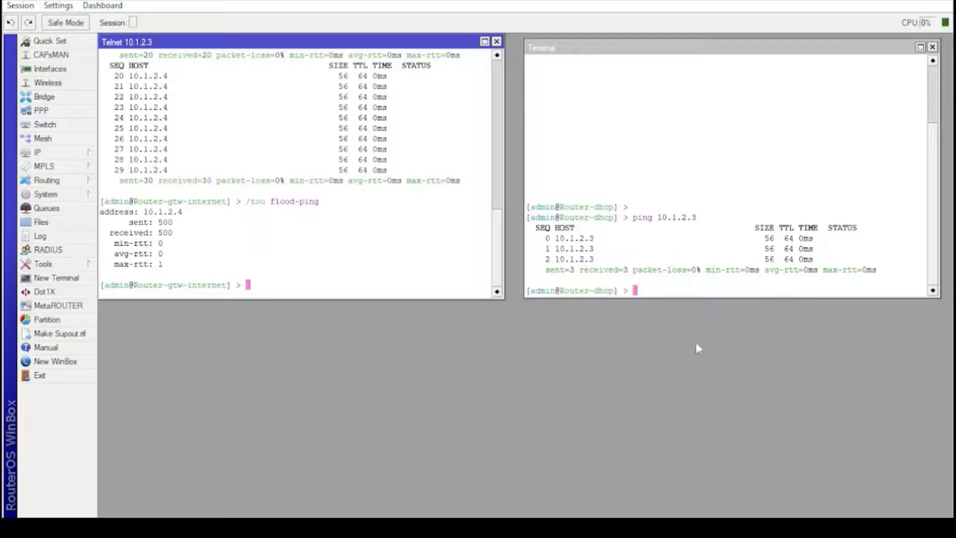
Step: Flood-ping 10.1.2.3 from the Router-dhcp console, then clear its output
{"action": "left_click", "coordinate": [667, 297]}
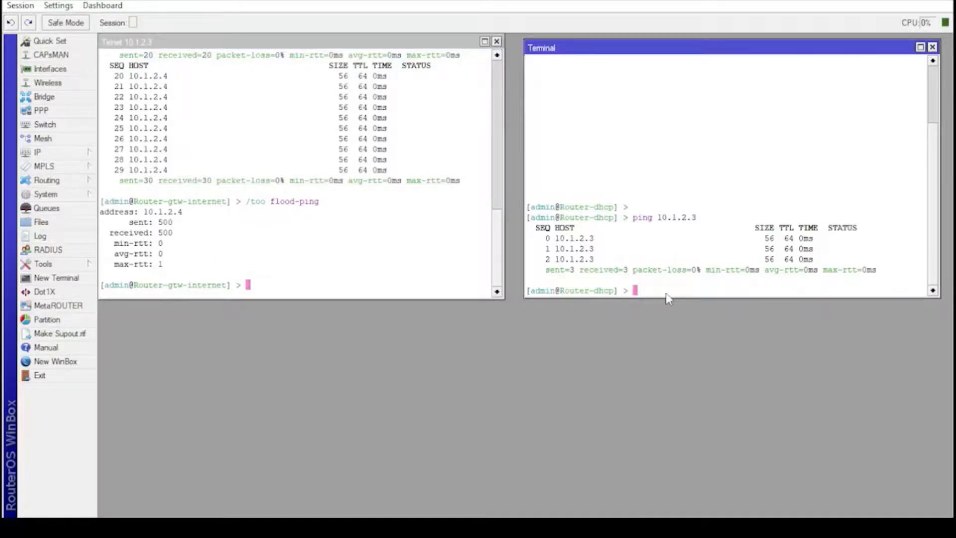
{"action": "type", "text": "/too flood-ping"}
{"action": "key", "text": "Return"}
{"action": "type", "text": "10."}
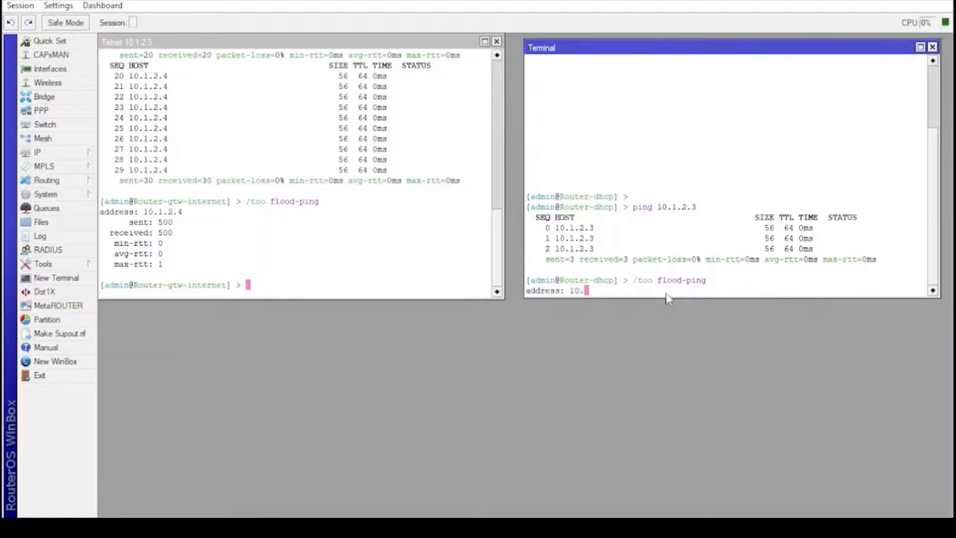
{"action": "type", "text": "1.2.3"}
{"action": "key", "text": "Return"}
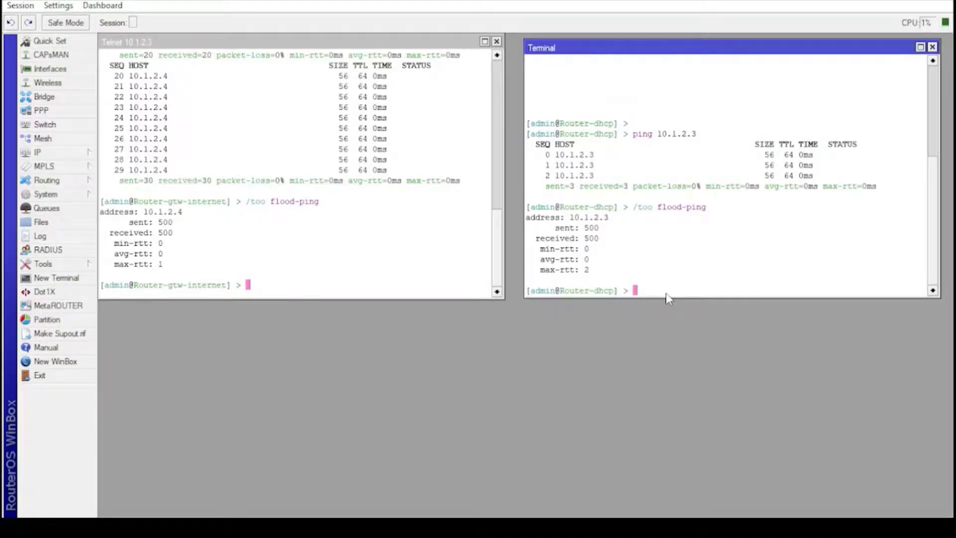
{"action": "key", "text": "ctrl+l"}
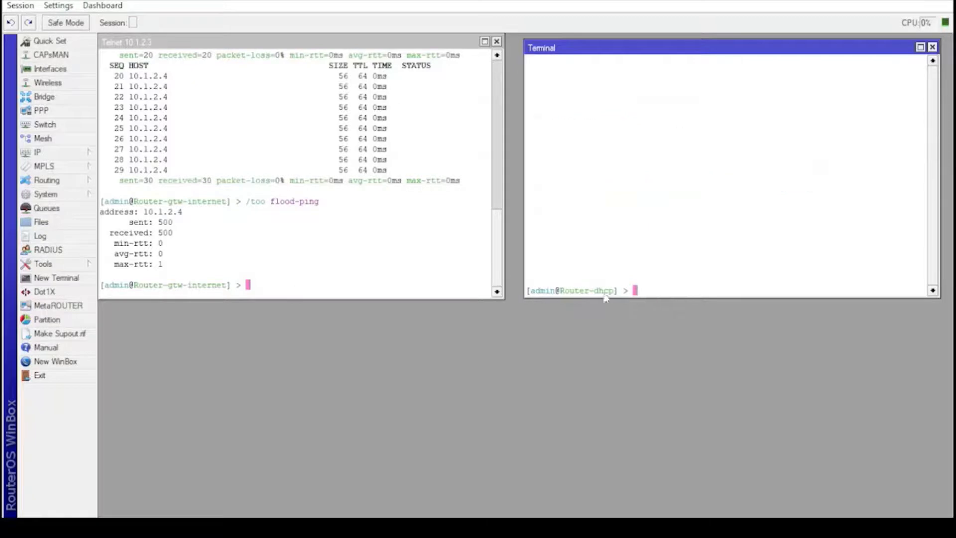
Step: Clear the Router-gtw-internet console and ping google.com, stopping after two replies
{"action": "left_click", "coordinate": [298, 291]}
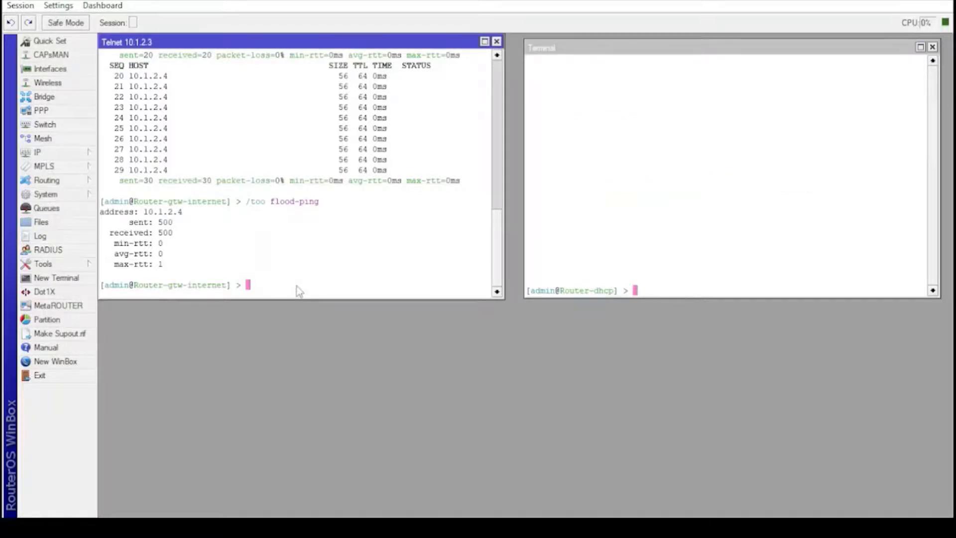
{"action": "key", "text": "ctrl+l"}
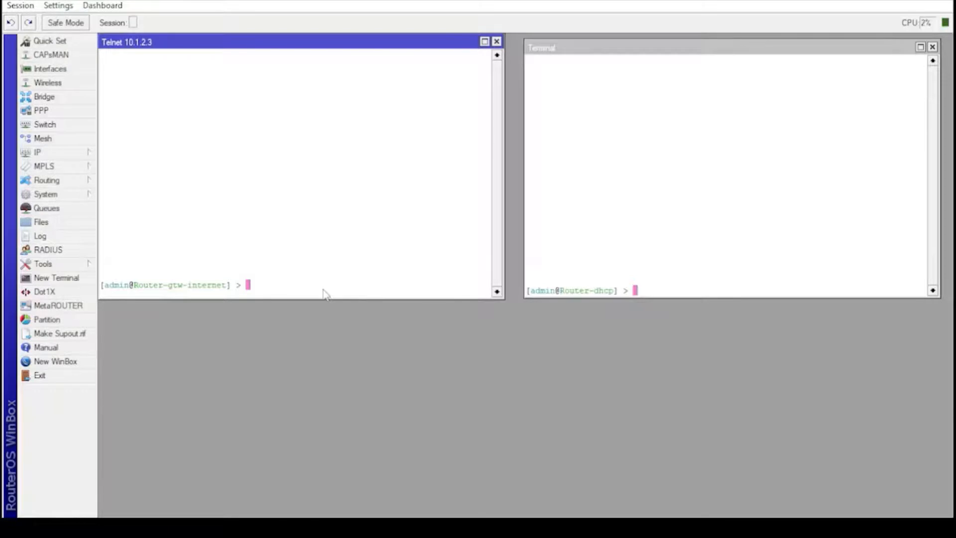
{"action": "type", "text": "ping google.com"}
{"action": "key", "text": "Return"}
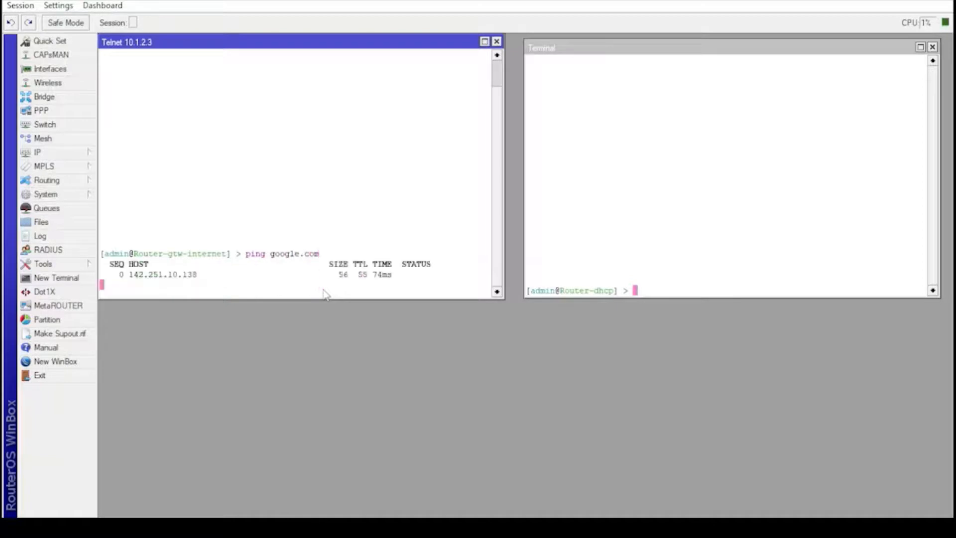
{"action": "key", "text": "ctrl+c"}
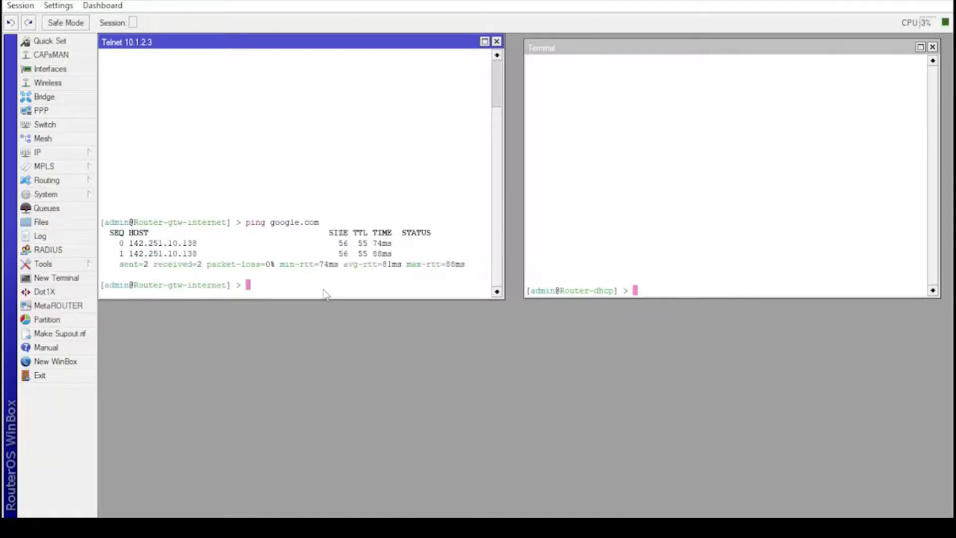
Step: From Router-dhcp, ping google.com and 8.8.8.8, stopping the failing 8.8.8.8 ping
{"action": "left_click", "coordinate": [642, 292]}
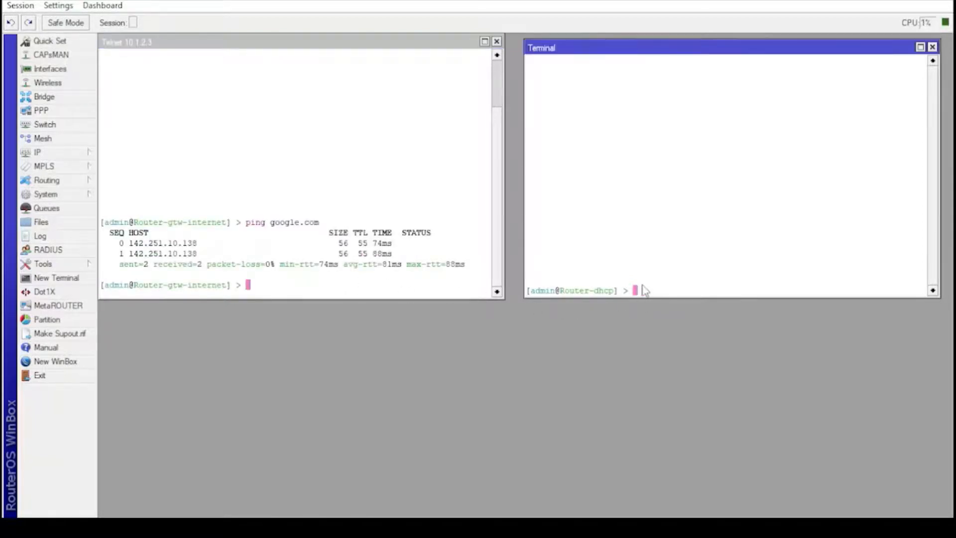
{"action": "type", "text": "ping google.com"}
{"action": "key", "text": "Return"}
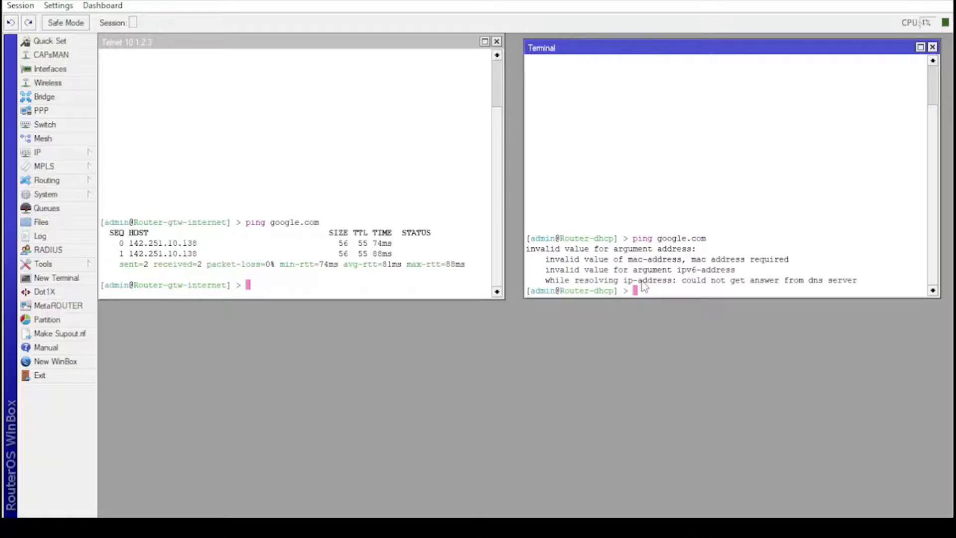
{"action": "type", "text": "ping 8.8.8.8"}
{"action": "key", "text": "Return"}
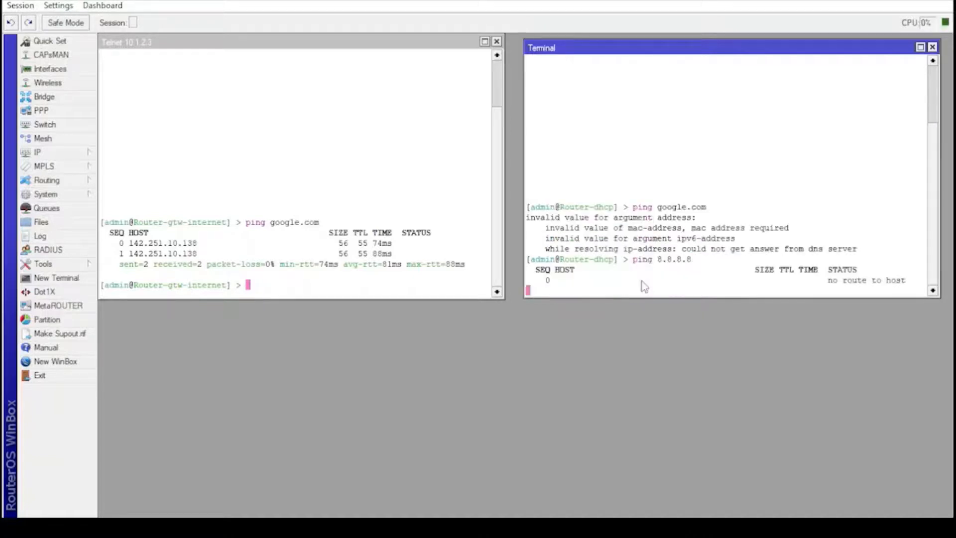
{"action": "key", "text": "ctrl+c"}
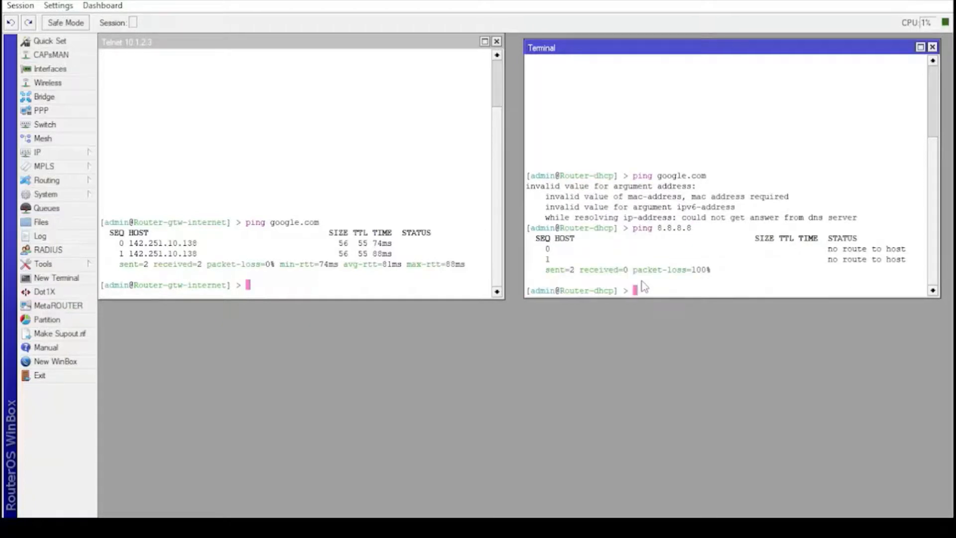
Step: Add route dst-address 0.0.0.0/0 via gateway 10.1.2.3 on Router-dhcp and ping 8.8.8.8
{"action": "type", "text": "/ip ro ad"}
{"action": "type", "text": "dst-a=0.0.0.0/0"}
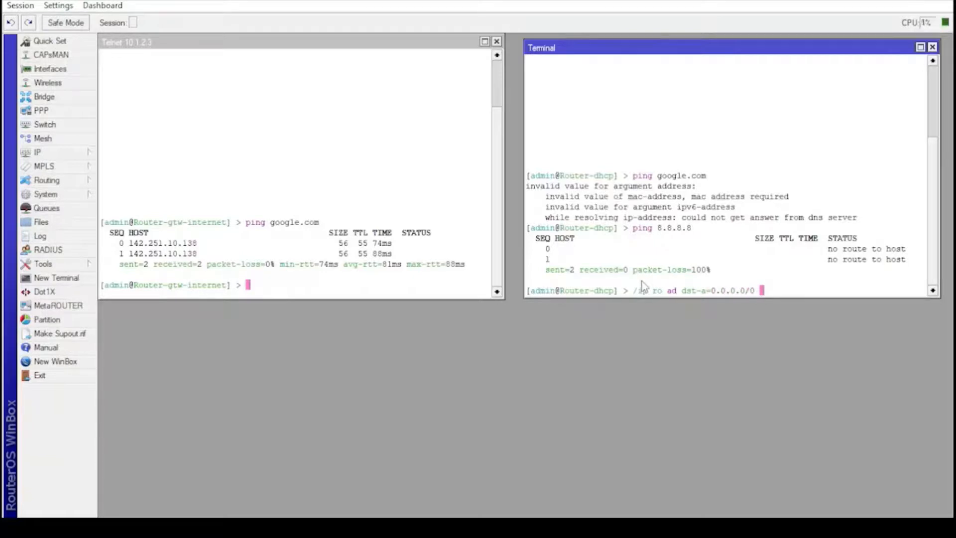
{"action": "type", "text": " gat=10.1.2.3"}
{"action": "key", "text": "Return"}
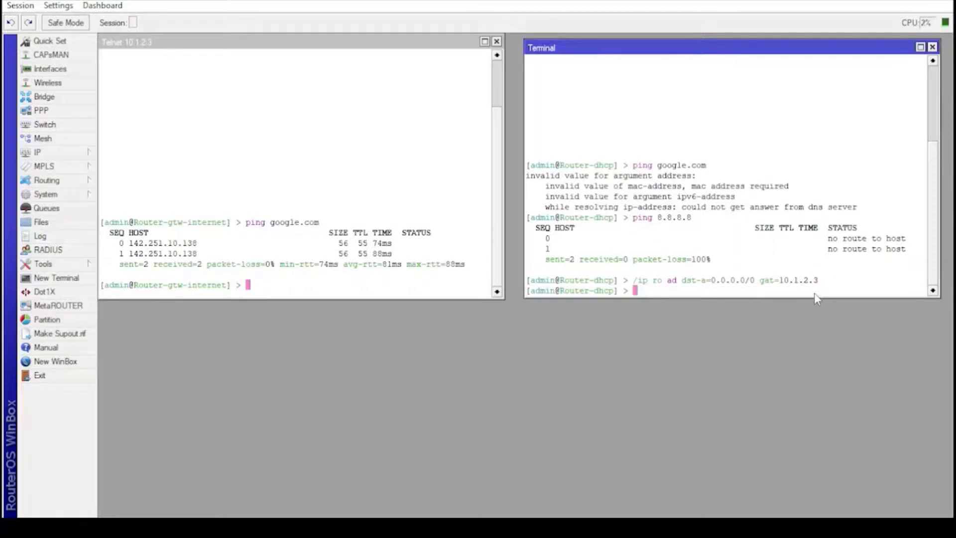
{"action": "type", "text": "/ping 8.8.8.8"}
{"action": "key", "text": "Return"}
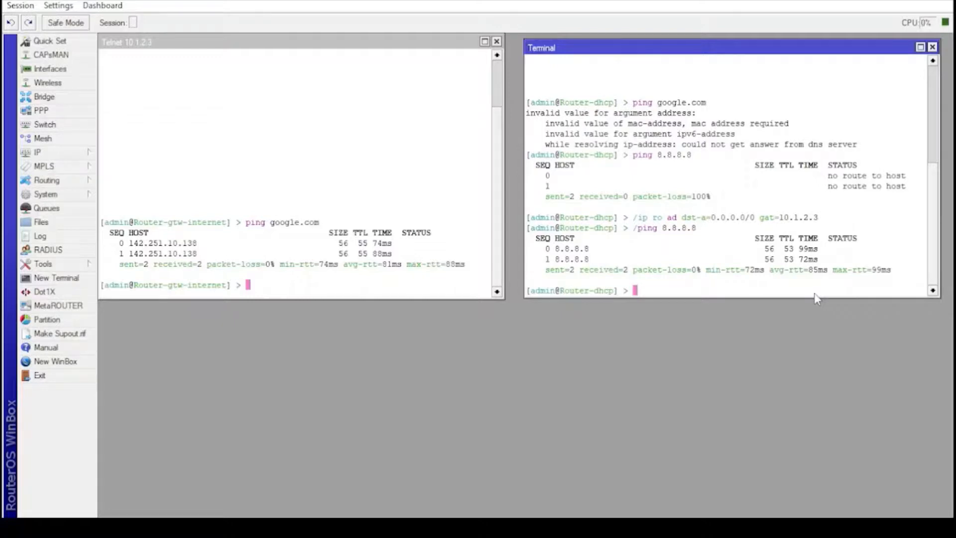
Step: Set Router-dhcp's DNS servers to 8.8.8.8,8.8.4.4 and ping google.com to confirm resolution
{"action": "type", "text": "/ip dn set servers="}
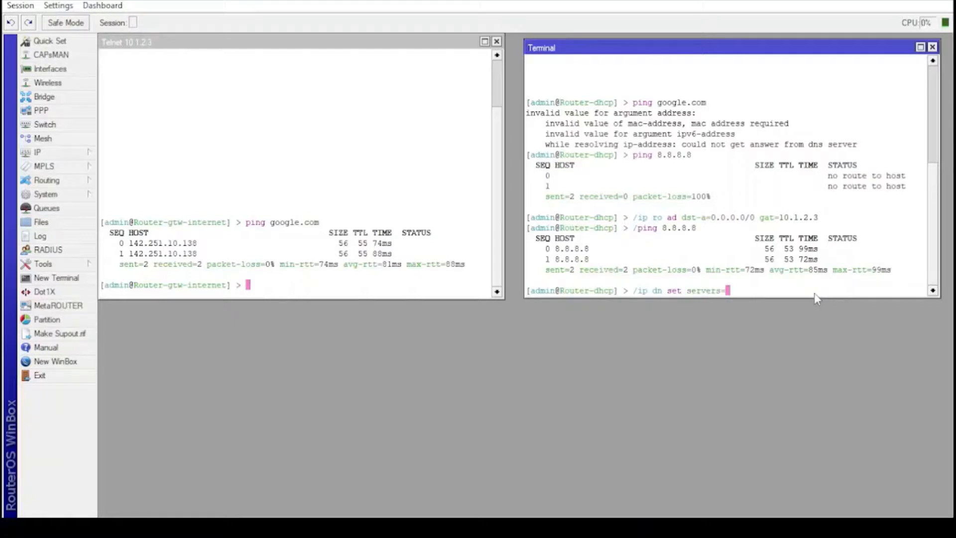
{"action": "type", "text": "8.8.8.8,8.8.4.4"}
{"action": "key", "text": "Return"}
{"action": "type", "text": "ping "}
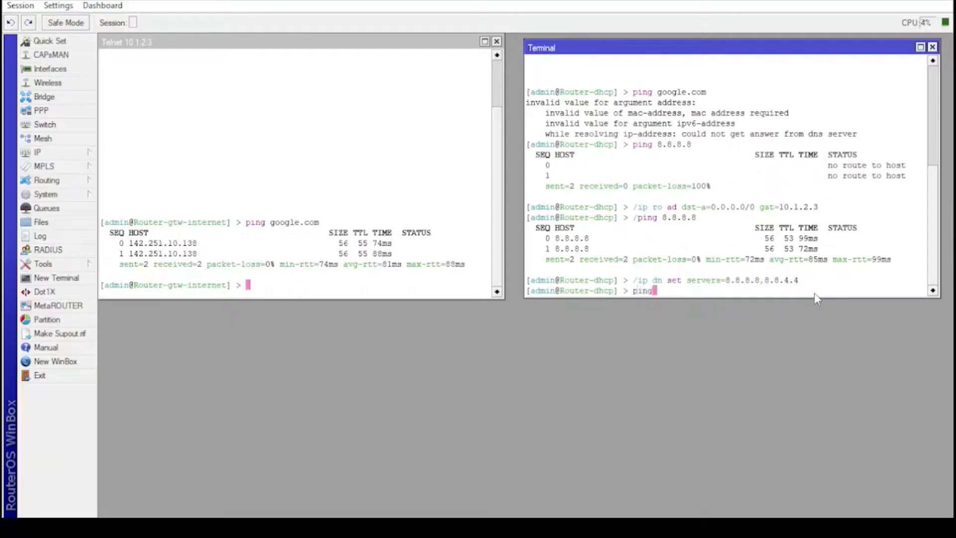
{"action": "type", "text": "google.com"}
{"action": "key", "text": "Return"}
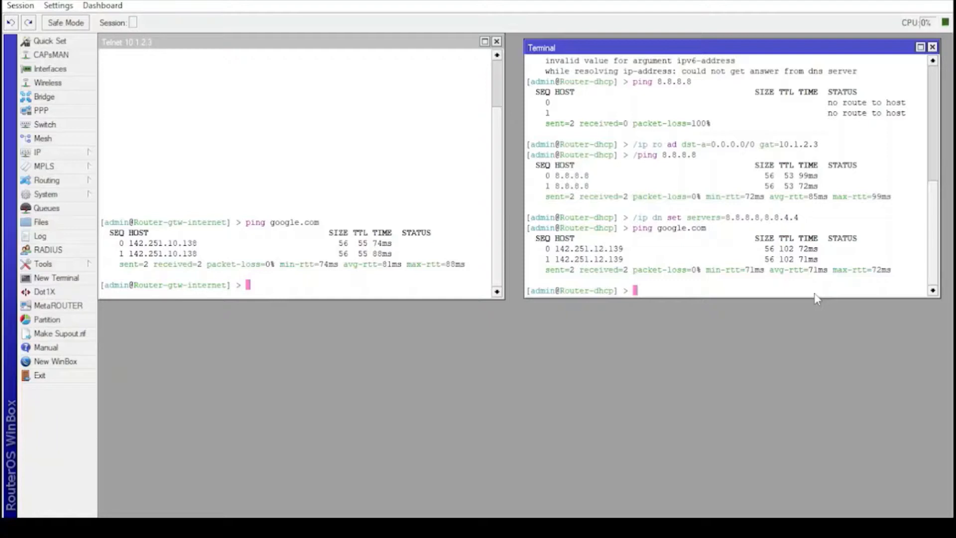
{"action": "type", "text": "/ip dn ed"}
Step: Prepend 10.1.2.3 to Router-dhcp's DNS servers, print DNS settings, and highlight 10.1.2.3
{"action": "key", "text": "Return"}
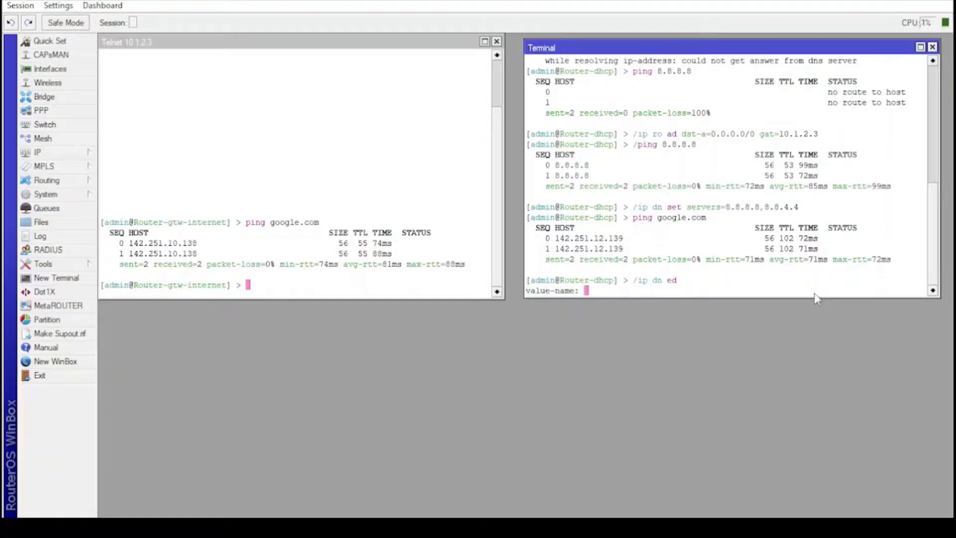
{"action": "type", "text": "servers"}
{"action": "key", "text": "Return"}
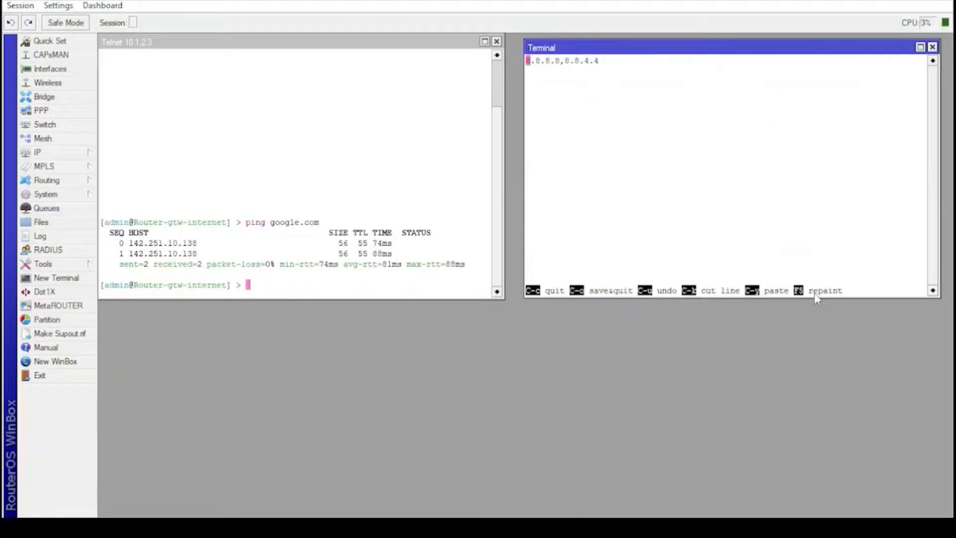
{"action": "type", "text": "10.1."}
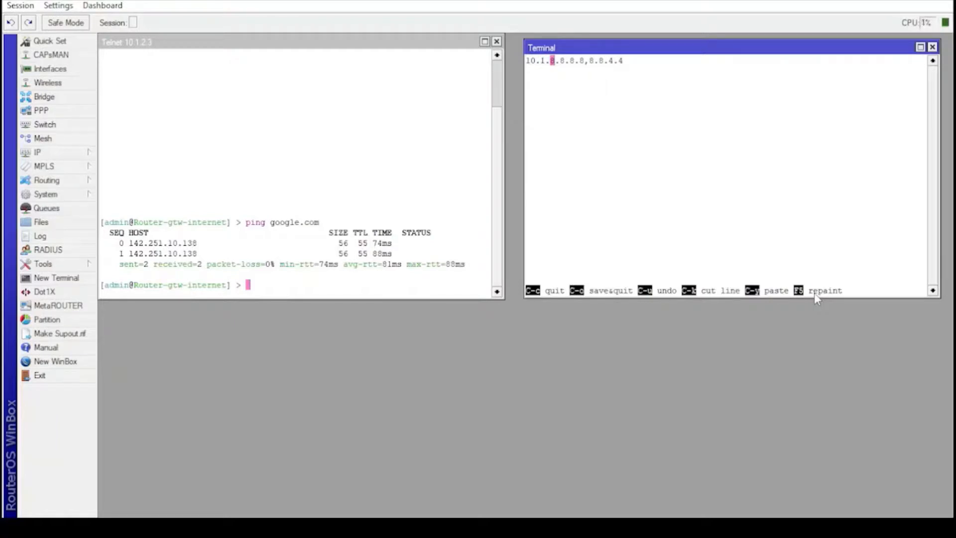
{"action": "type", "text": "2.3,"}
{"action": "key", "text": "ctrl+o"}
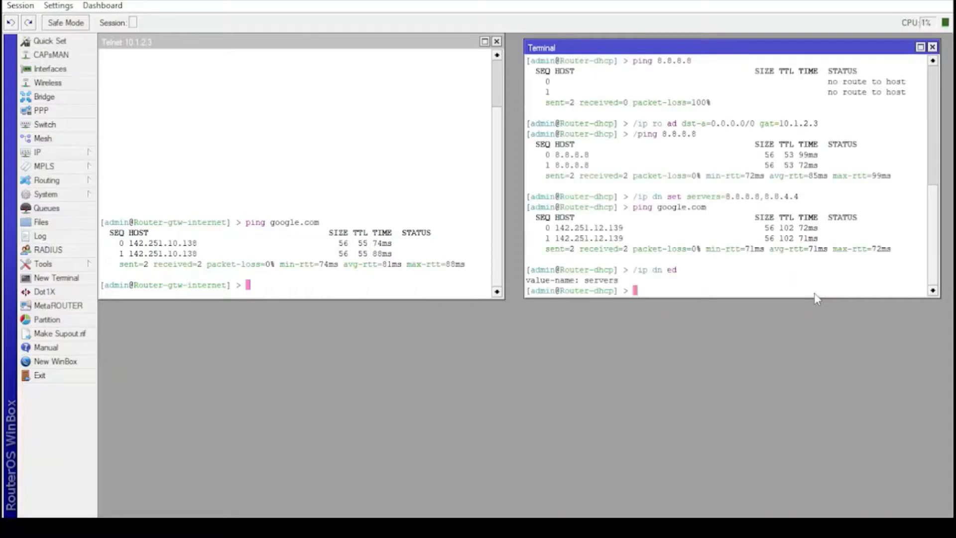
{"action": "type", "text": "/ip dn pr"}
{"action": "key", "text": "Return"}
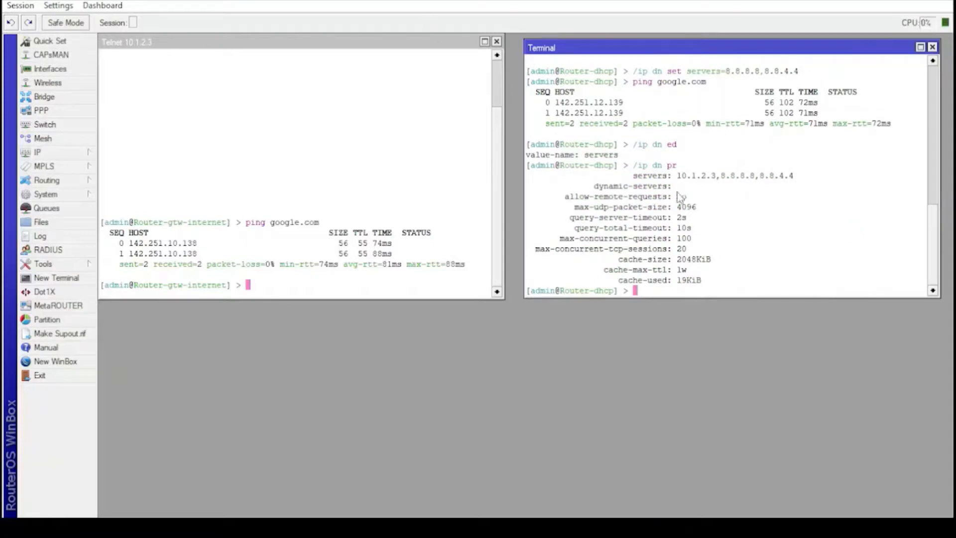
{"action": "left_click_drag", "start_coordinate": [679, 177], "coordinate": [715, 178]}
Step: Change Router-dhcp's DNS allow-remote-requests value from no to yes and save
{"action": "left_click", "coordinate": [646, 293]}
{"action": "type", "text": "n ed"}
{"action": "key", "text": "Return"}
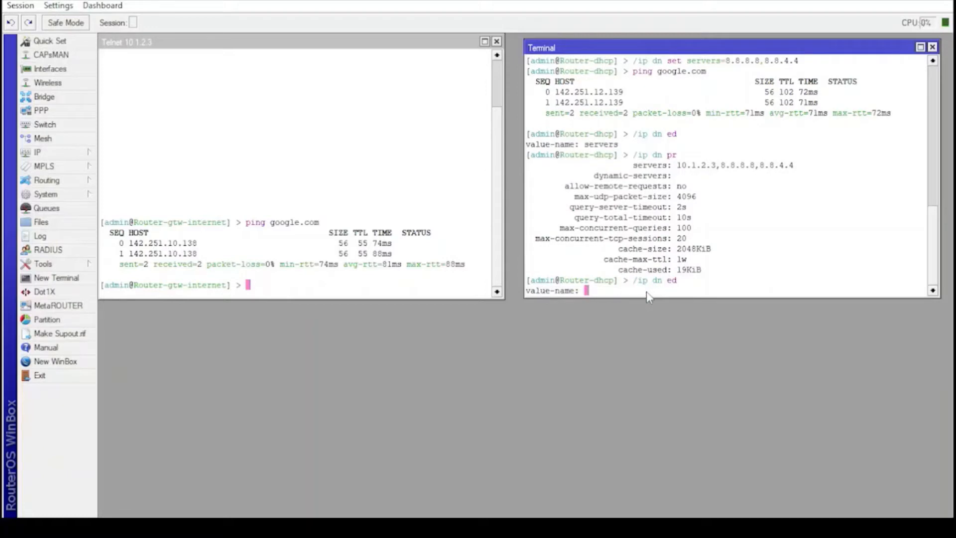
{"action": "type", "text": "all"}
{"action": "key", "text": "Tab"}
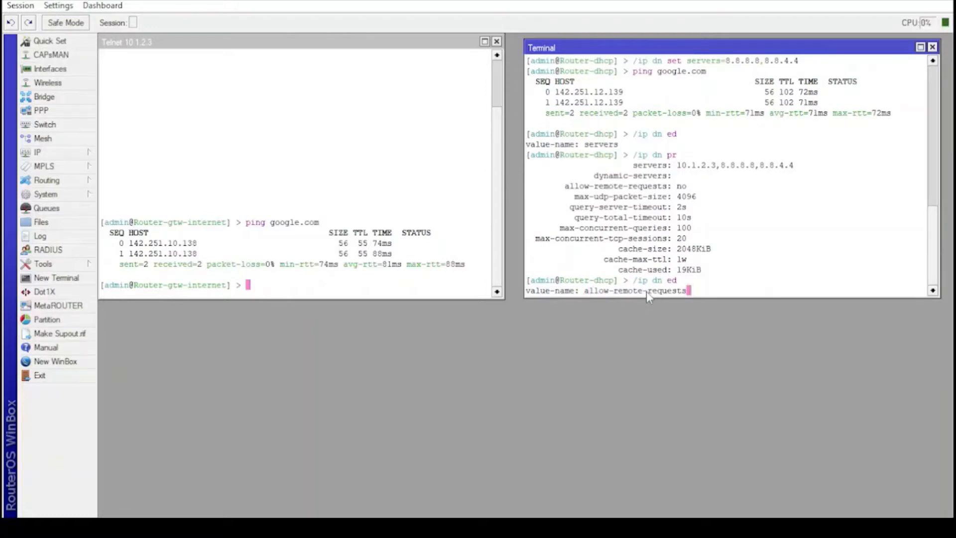
{"action": "key", "text": "Return"}
{"action": "key", "text": "Delete"}
{"action": "key", "text": "Delete"}
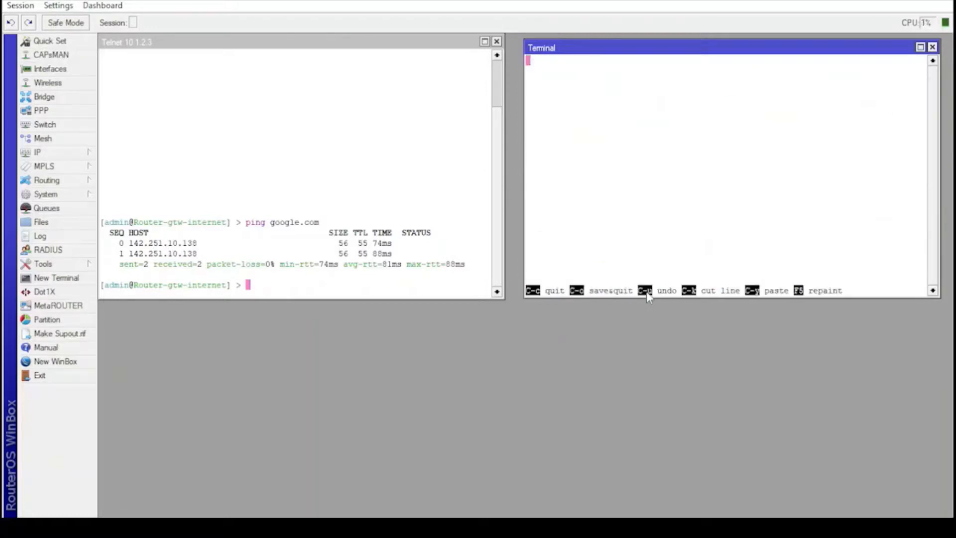
{"action": "type", "text": "yes"}
{"action": "key", "text": "ctrl+o"}
Step: Print Router-dhcp's DNS settings to verify, then clear the terminal
{"action": "type", "text": "/ip dn "}
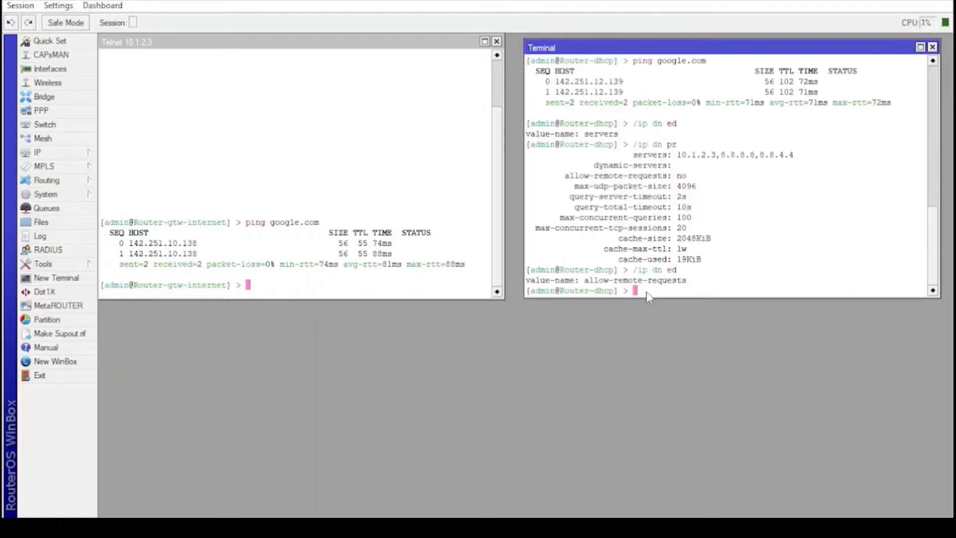
{"action": "type", "text": "pr"}
{"action": "key", "text": "Return"}
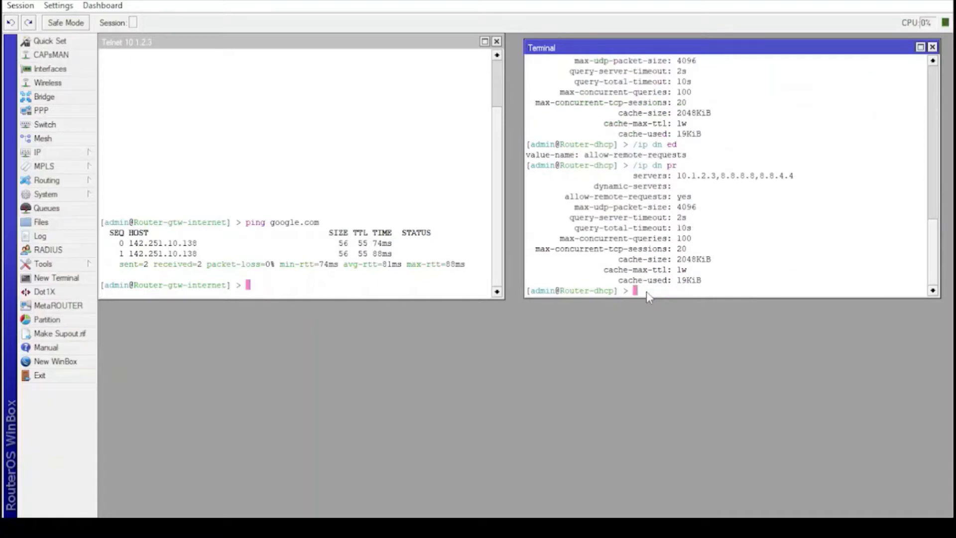
{"action": "scroll", "coordinate": [755, 205], "scroll_direction": "up", "scroll_amount": 1}
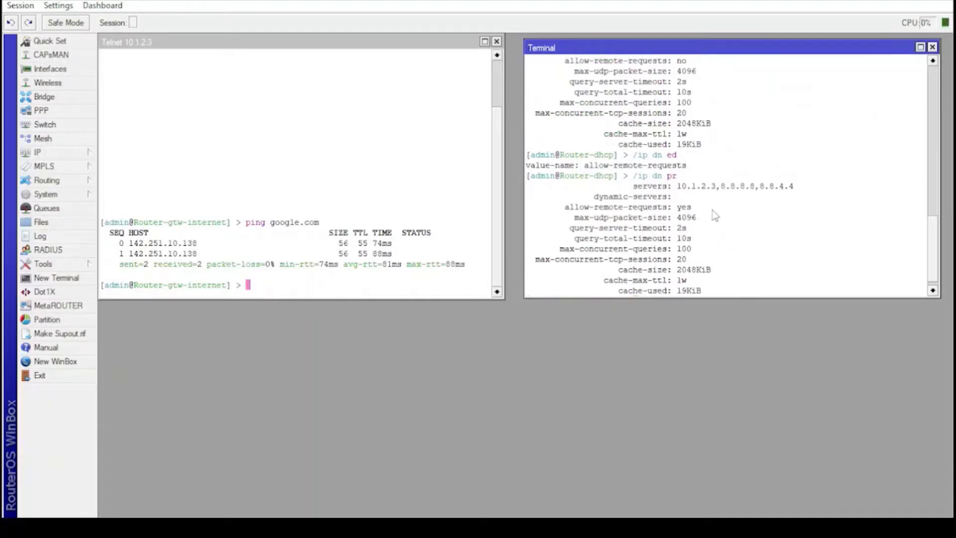
{"action": "scroll", "coordinate": [694, 207], "scroll_direction": "up", "scroll_amount": 2}
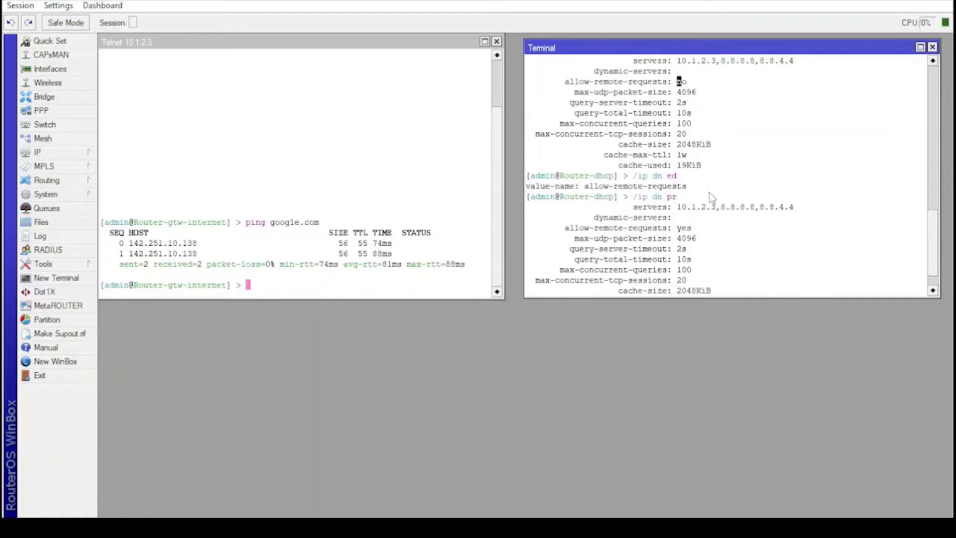
{"action": "scroll", "coordinate": [713, 195], "scroll_direction": "down", "scroll_amount": 3}
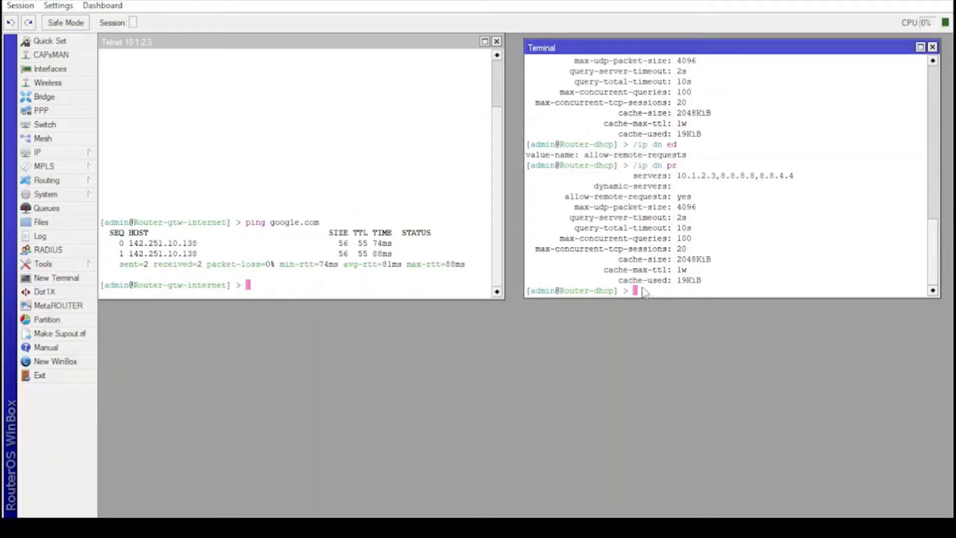
{"action": "key", "text": "ctrl+l"}
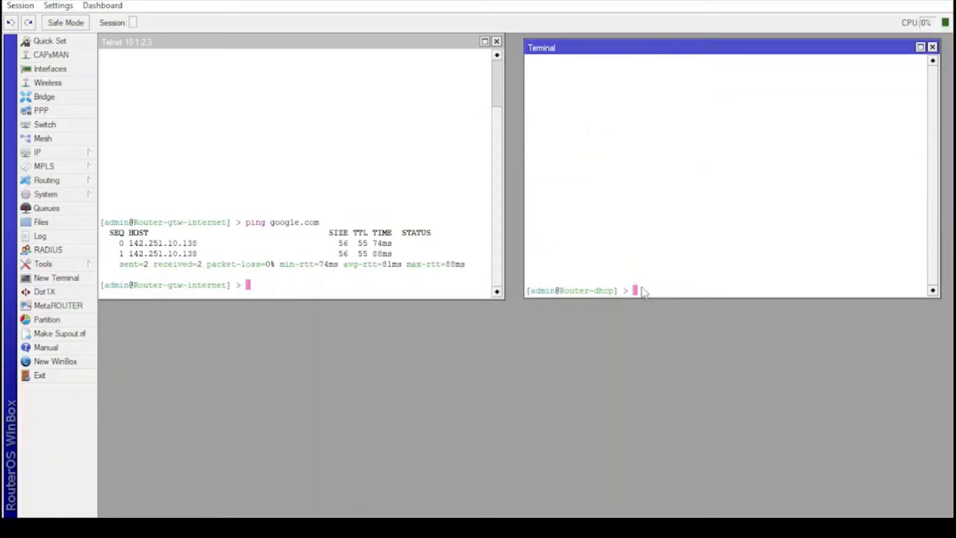
Step: Clear the Router-gtw-internet Telnet session and print address details where interface=ether5
{"action": "left_click", "coordinate": [356, 290]}
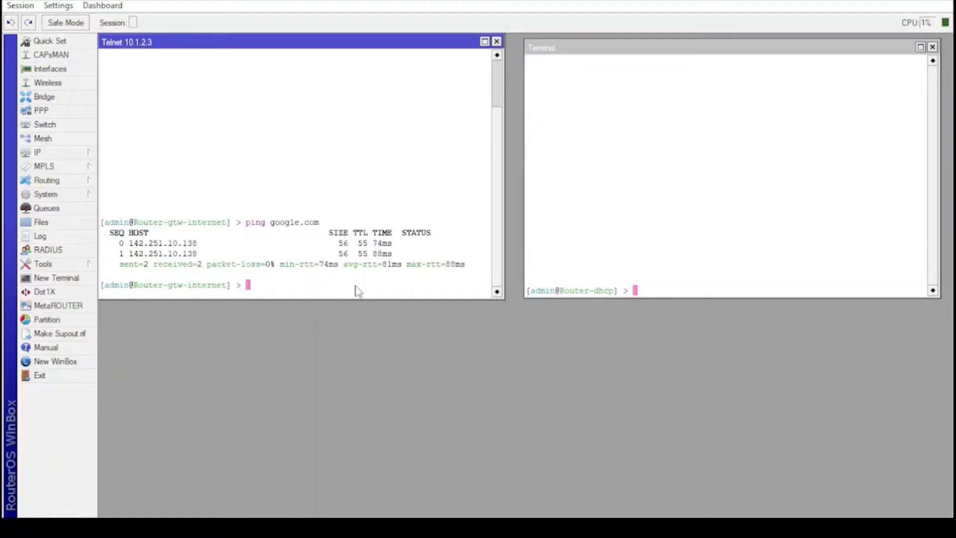
{"action": "key", "text": "ctrl+l"}
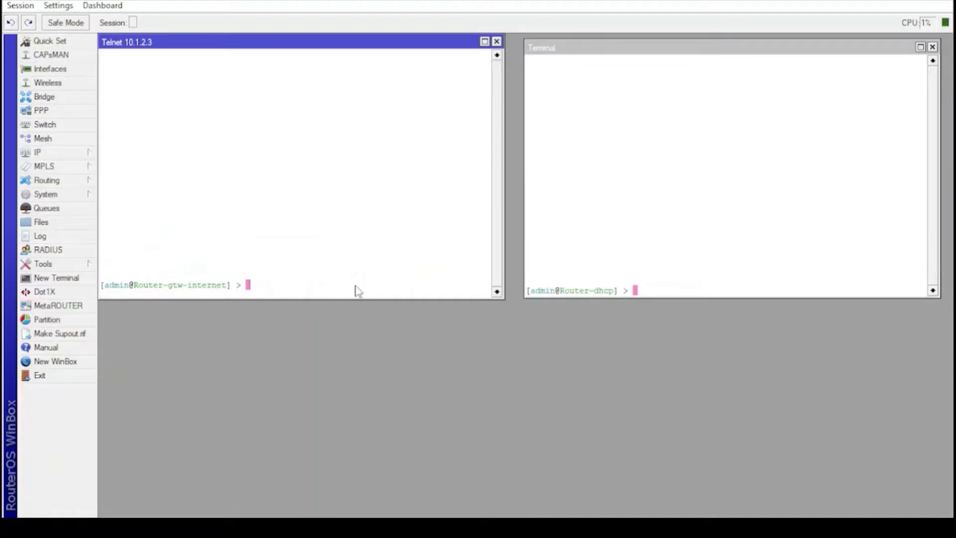
{"action": "type", "text": "/ip ad pr de"}
{"action": "key", "text": "BackSpace"}
{"action": "type", "text": "e whe "}
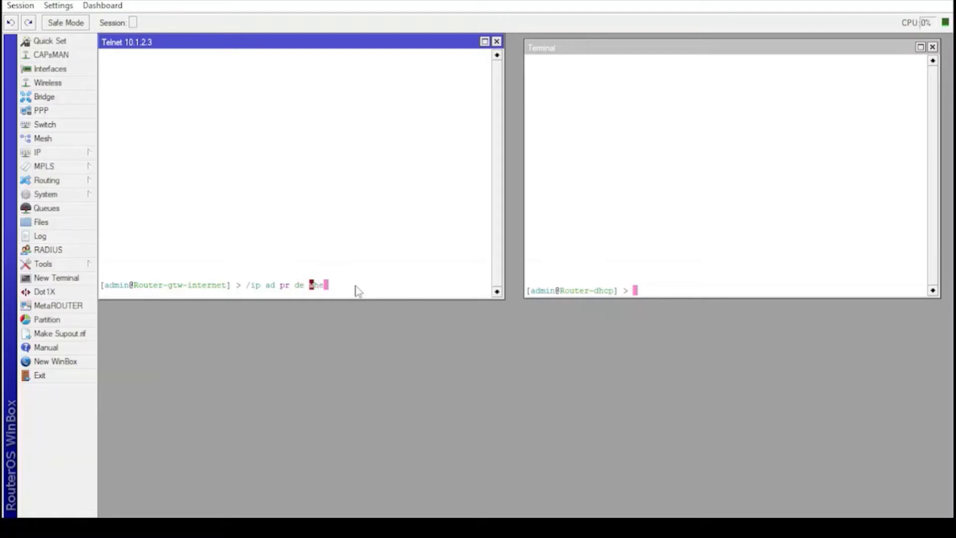
{"action": "type", "text": "int"}
{"action": "key", "text": "Tab"}
{"action": "type", "text": "=ether5"}
{"action": "key", "text": "Return"}
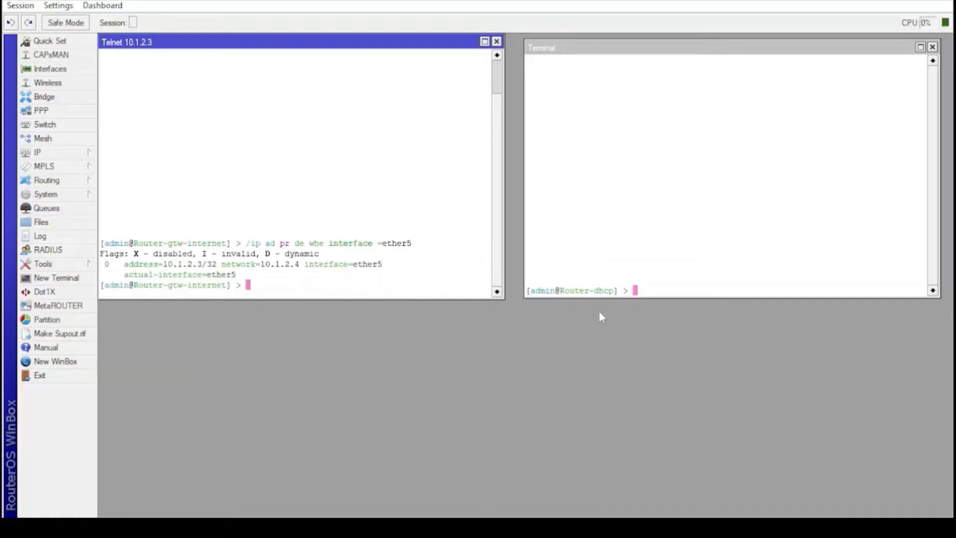
Step: On Router-dhcp, print address details where interface=ether1
{"action": "left_click", "coordinate": [637, 292]}
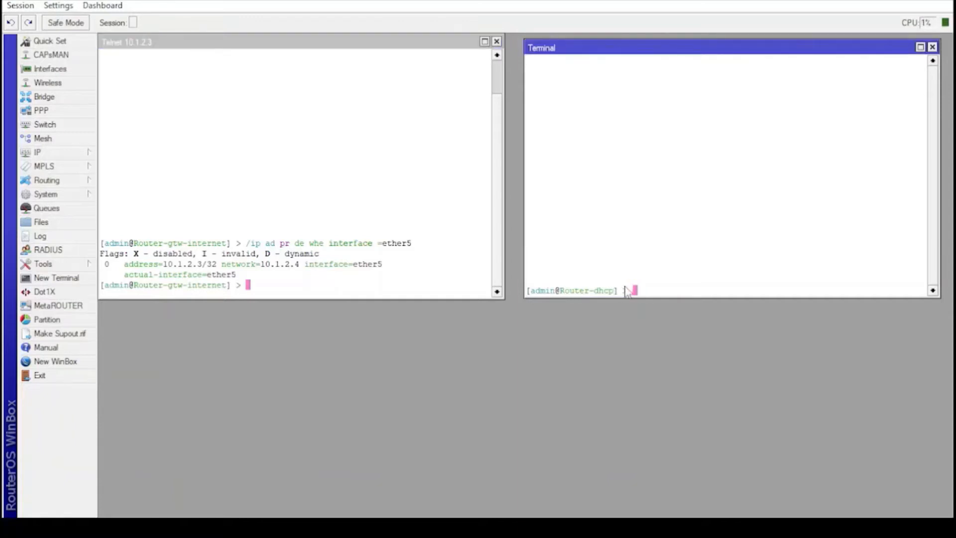
{"action": "type", "text": "/ip ad pr de whe interface "}
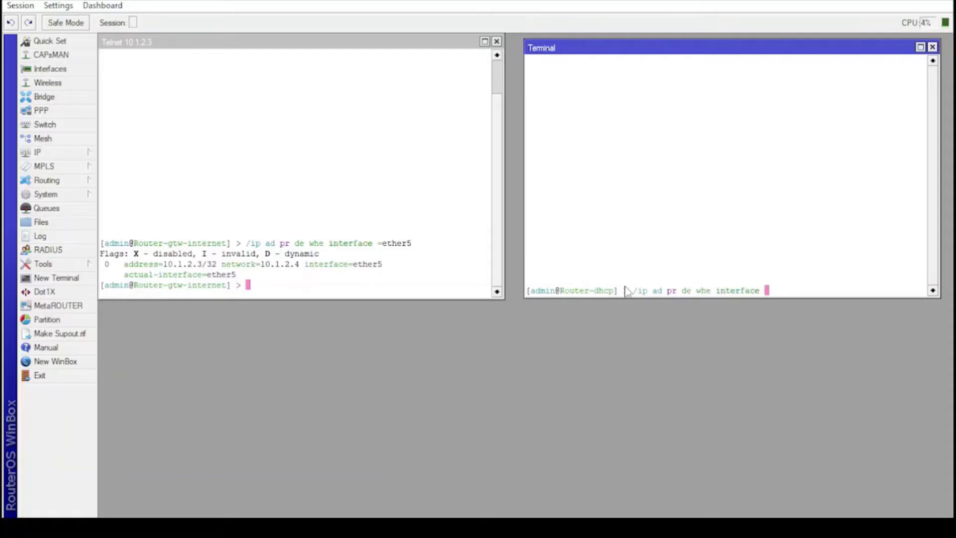
{"action": "type", "text": "=ether1"}
{"action": "key", "text": "Return"}
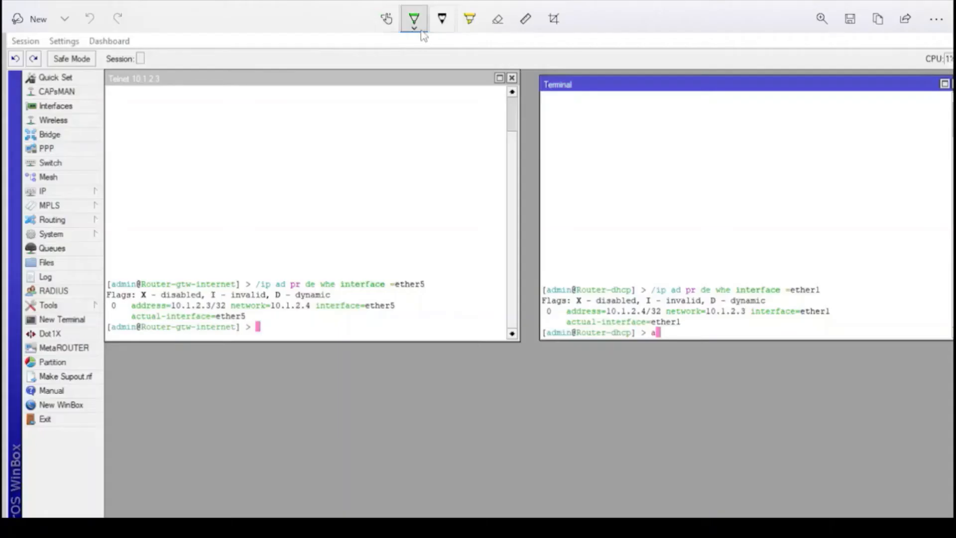
Step: In black ink, tick both address lines, bracket 10.1.2.3 and underline 10.1.2.4
{"action": "left_click", "coordinate": [414, 19]}
{"action": "left_click", "coordinate": [325, 82]}
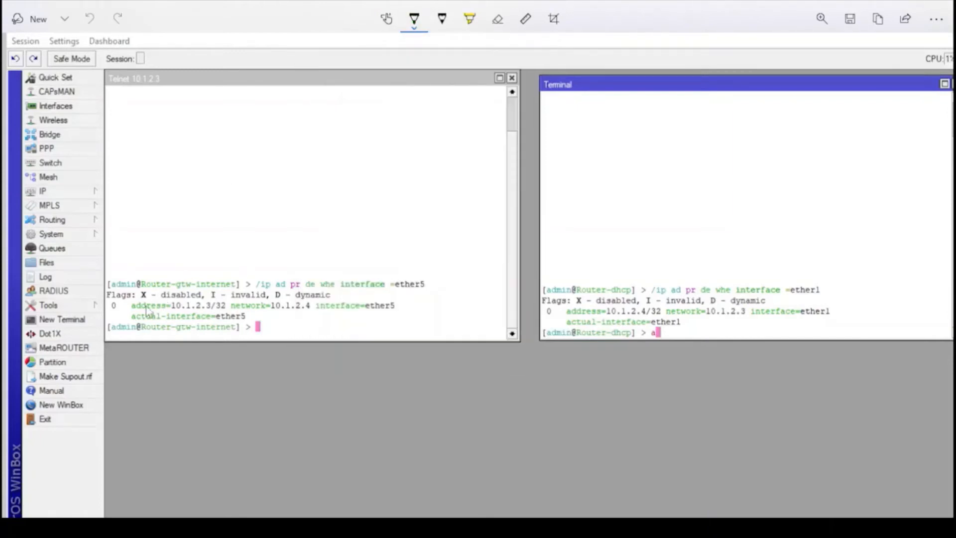
{"action": "mouse_move", "coordinate": [121, 304]}
{"action": "left_mouse_down"}
{"action": "mouse_move", "coordinate": [127, 314]}
{"action": "mouse_move", "coordinate": [148, 294]}
{"action": "left_mouse_up"}
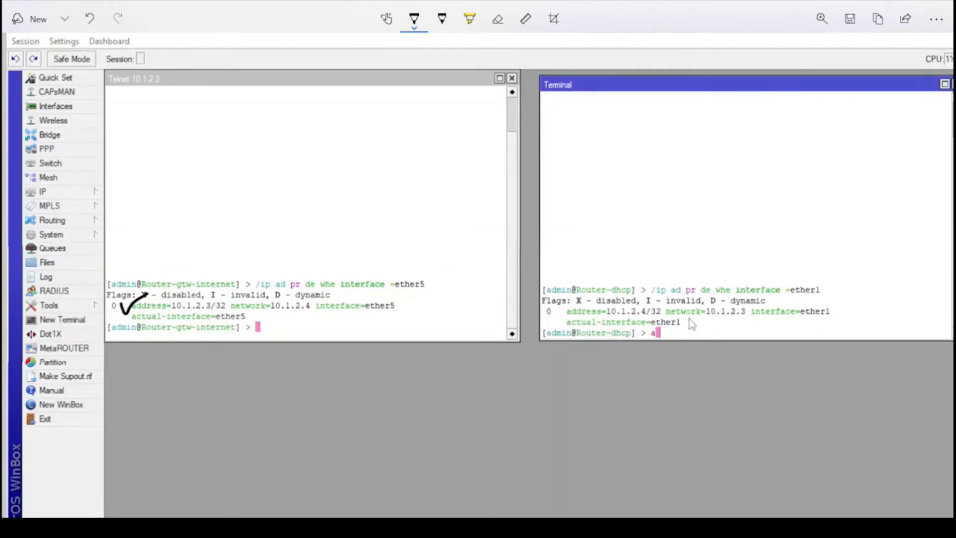
{"action": "mouse_move", "coordinate": [688, 317]}
{"action": "left_mouse_down"}
{"action": "mouse_move", "coordinate": [722, 324]}
{"action": "mouse_move", "coordinate": [750, 315]}
{"action": "mouse_move", "coordinate": [727, 360]}
{"action": "left_mouse_up"}
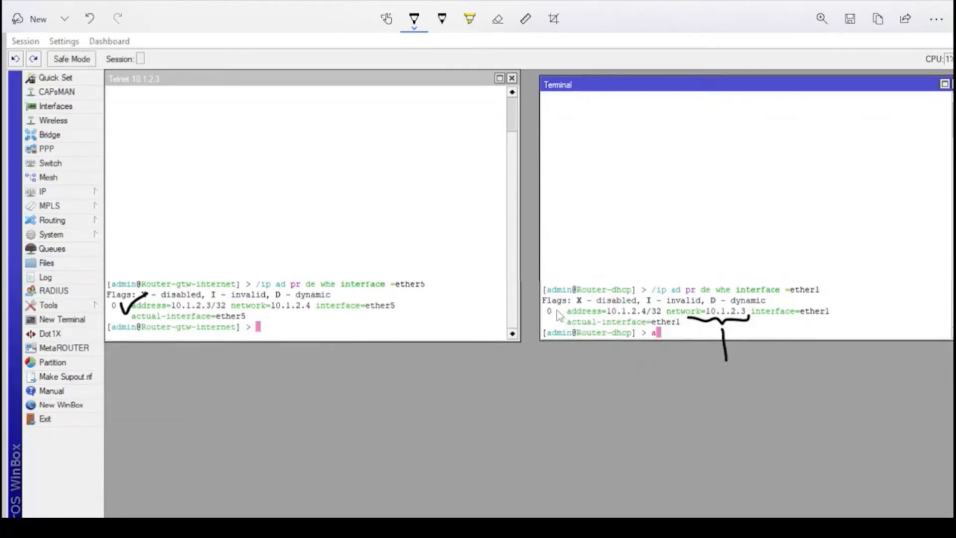
{"action": "left_click_drag", "start_coordinate": [556, 311], "coordinate": [584, 297]}
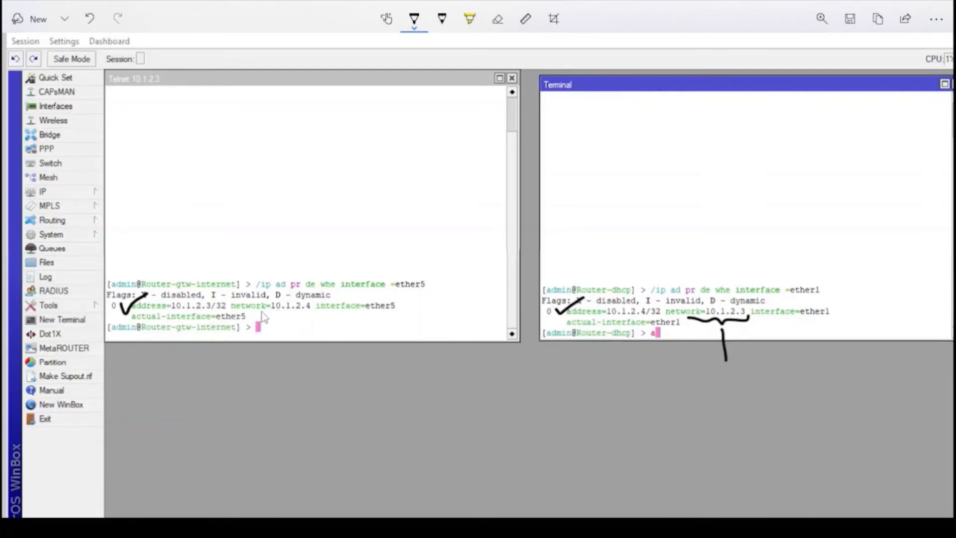
{"action": "left_click_drag", "start_coordinate": [260, 314], "coordinate": [312, 315]}
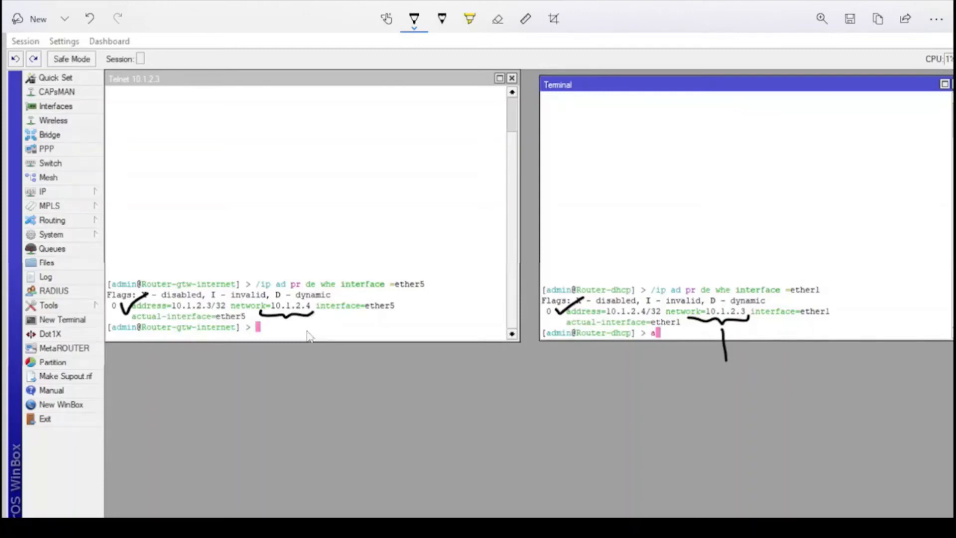
Step: Draw curves linking each router's address to the other router's network value
{"action": "mouse_move", "coordinate": [294, 325]}
{"action": "left_mouse_down"}
{"action": "mouse_move", "coordinate": [452, 389]}
{"action": "mouse_move", "coordinate": [558, 339]}
{"action": "mouse_move", "coordinate": [561, 317]}
{"action": "left_mouse_up"}
{"action": "mouse_move", "coordinate": [129, 308]}
{"action": "left_mouse_down"}
{"action": "mouse_move", "coordinate": [123, 348]}
{"action": "mouse_move", "coordinate": [578, 456]}
{"action": "mouse_move", "coordinate": [675, 418]}
{"action": "left_mouse_up"}
{"action": "left_click_drag", "start_coordinate": [719, 372], "coordinate": [727, 360]}
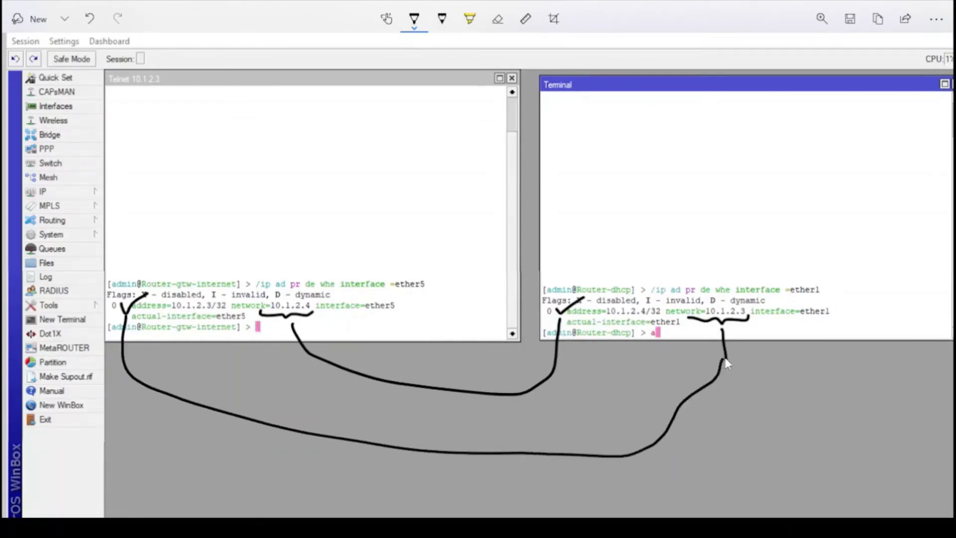